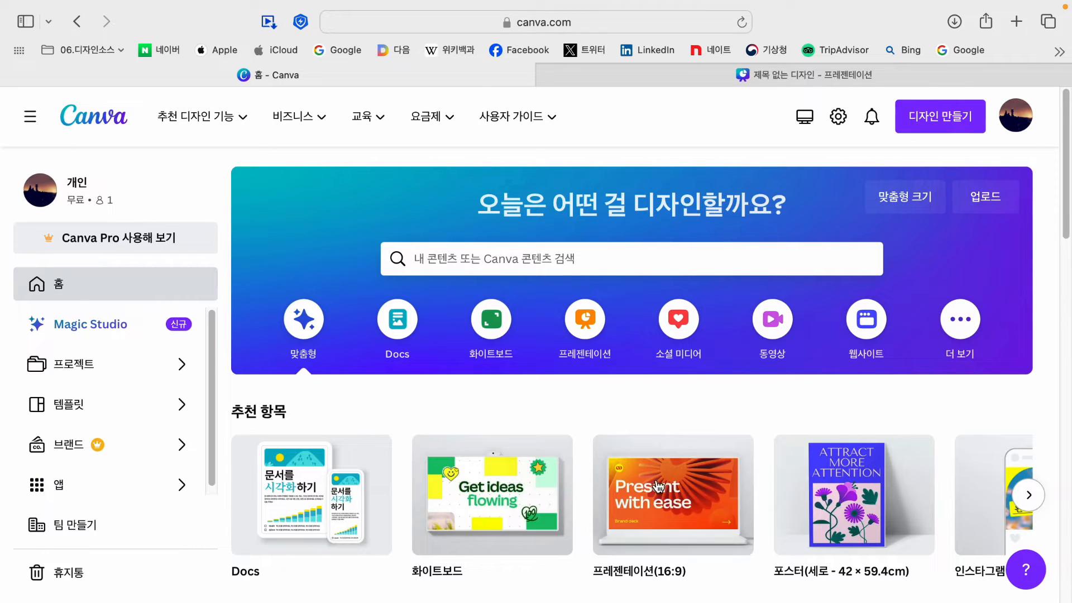
Step: Create a new blank 16:9 presentation design from the home page
mouse_move(687, 536)
scroll(673, 518, "down", 1)
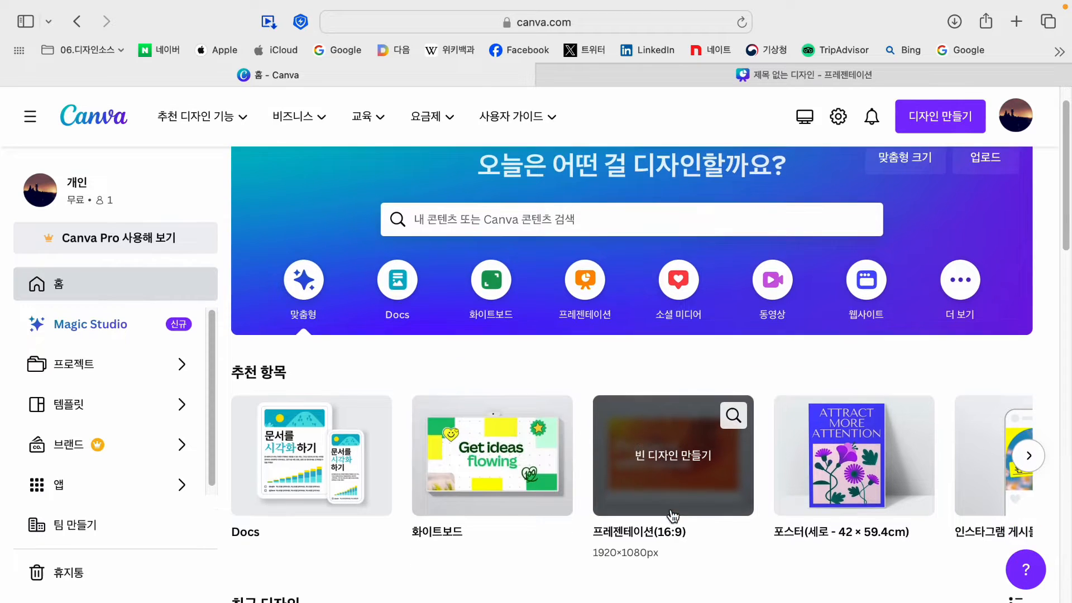
left_click(674, 457)
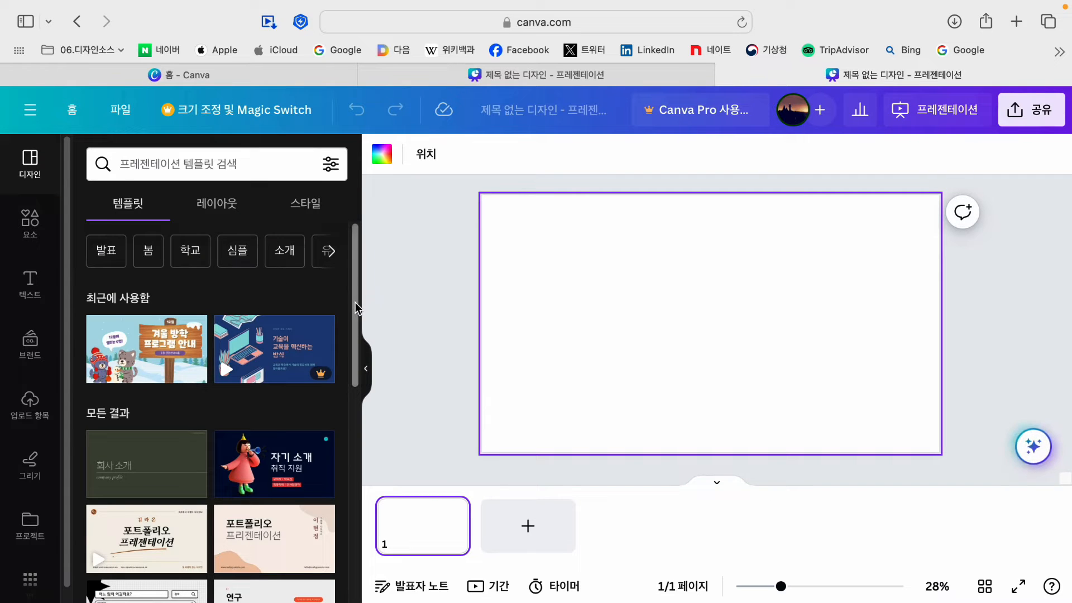
Step: Apply the winter vacation program guide template to all 10 pages of the presentation
scroll(219, 413, "down", 1)
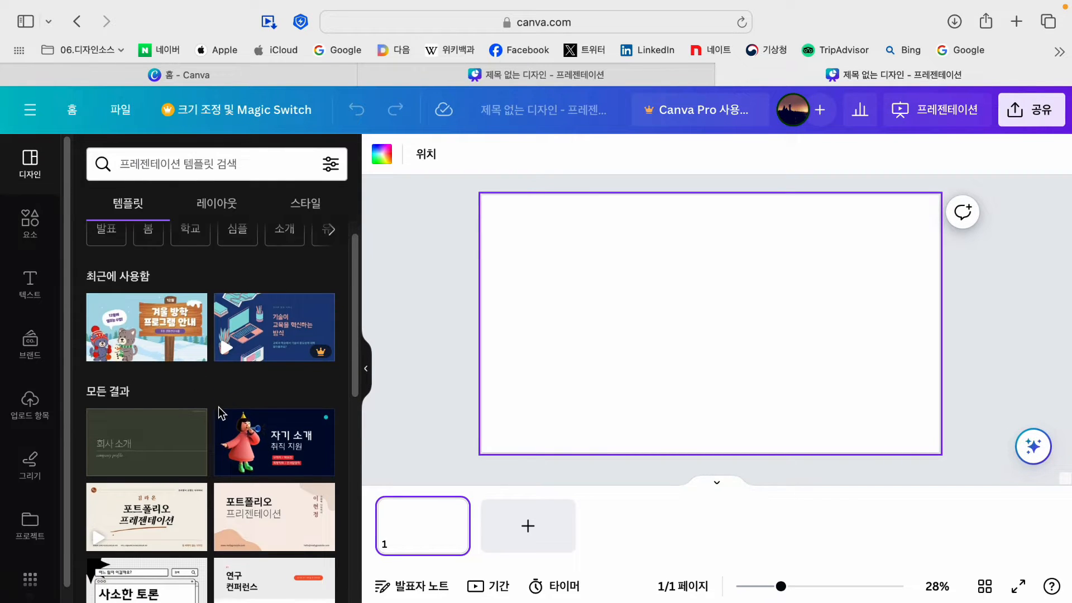
scroll(219, 413, "down", 10)
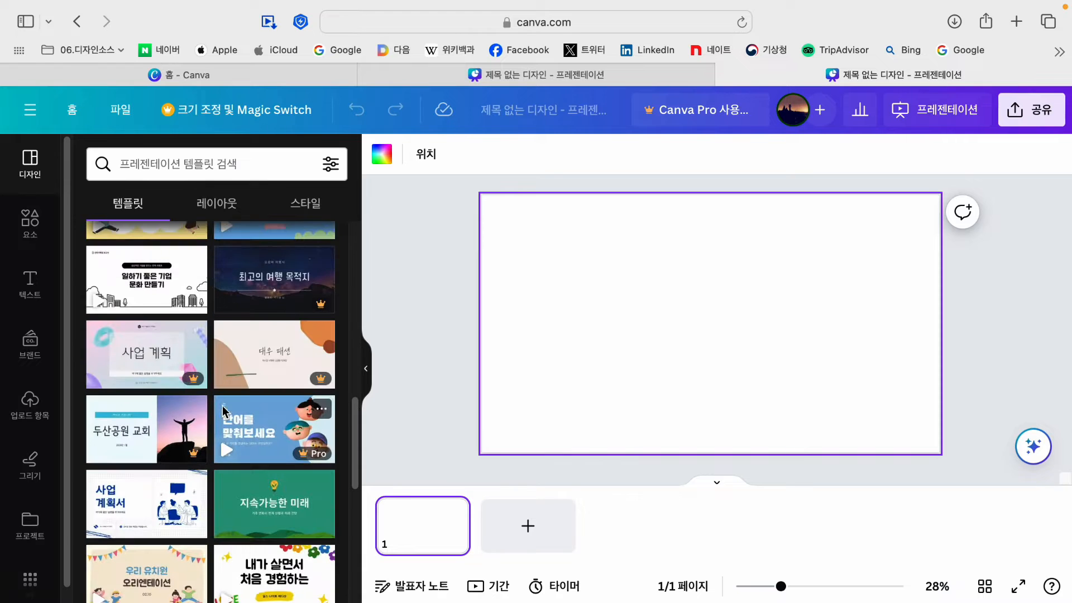
scroll(223, 413, "down", 5)
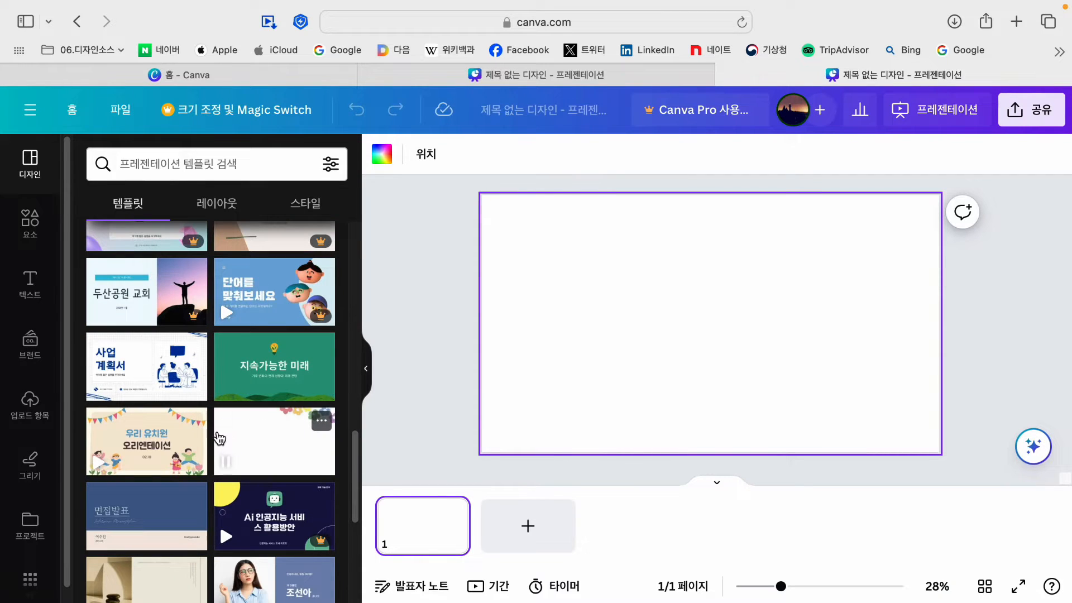
scroll(219, 435, "up", 15)
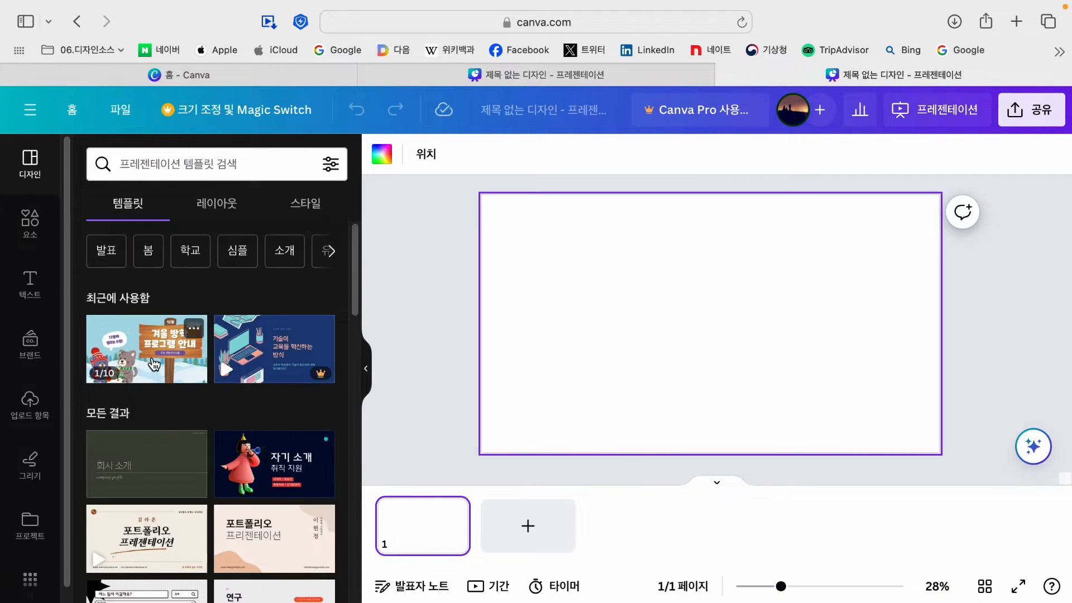
left_click(154, 364)
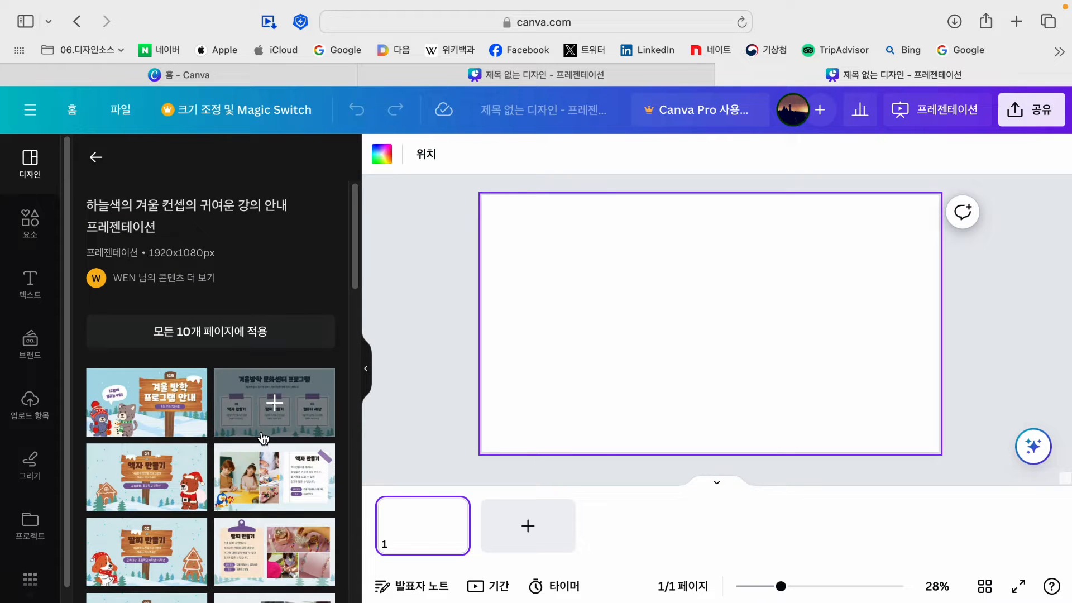
scroll(260, 433, "down", 10)
scroll(212, 413, "down", 3)
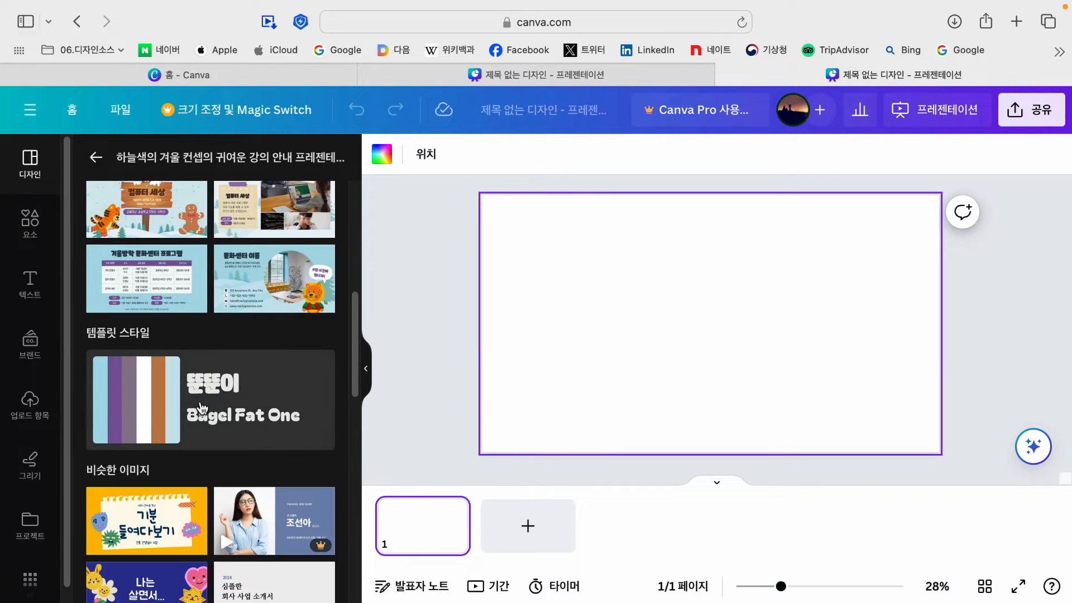
scroll(168, 390, "up", 12)
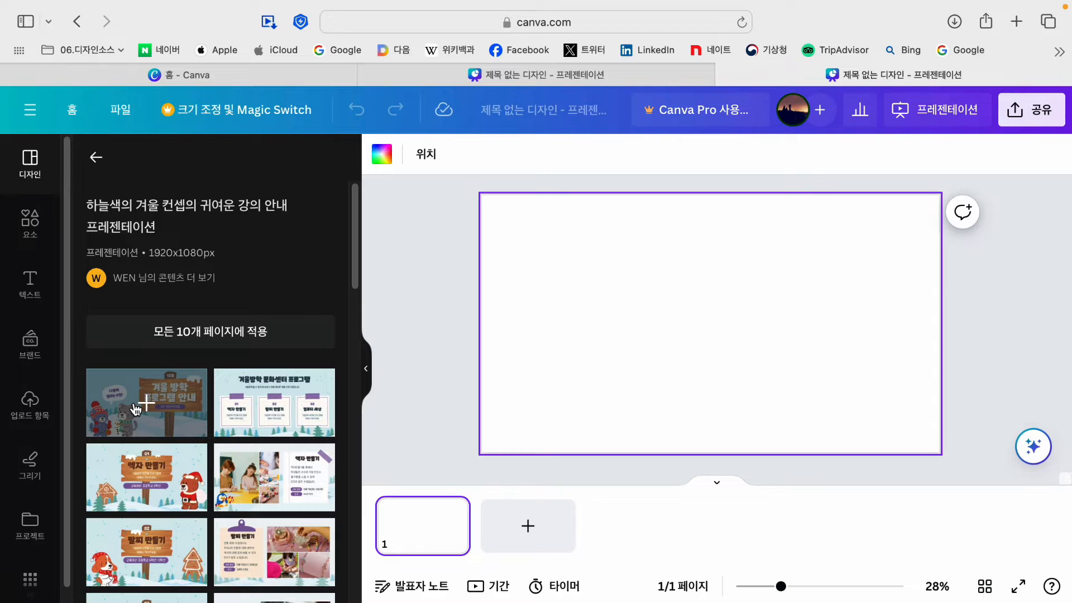
scroll(253, 410, "down", 3)
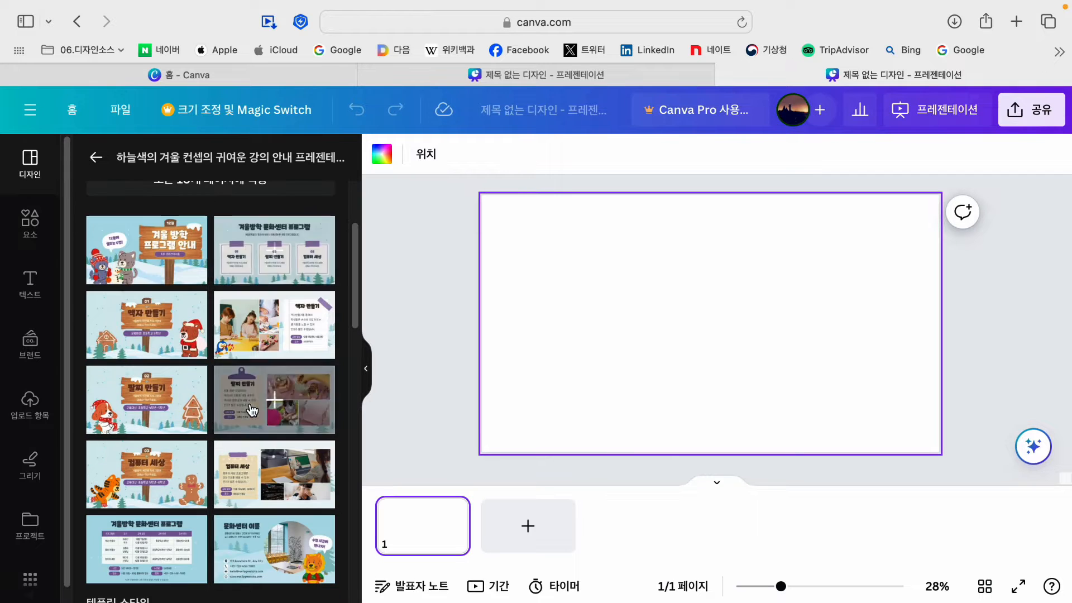
scroll(220, 346, "up", 3)
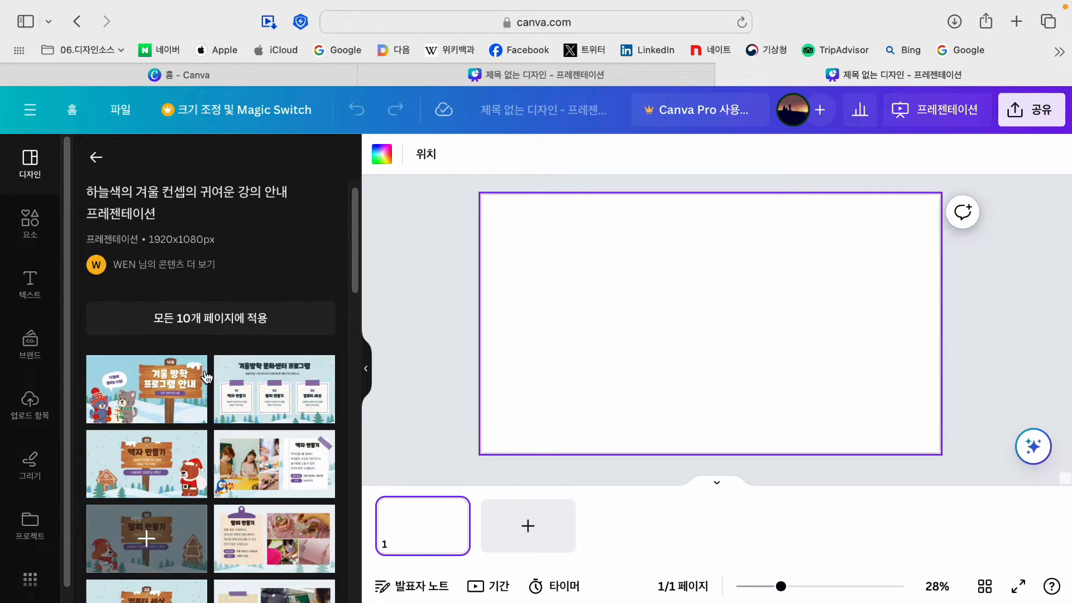
left_click(221, 324)
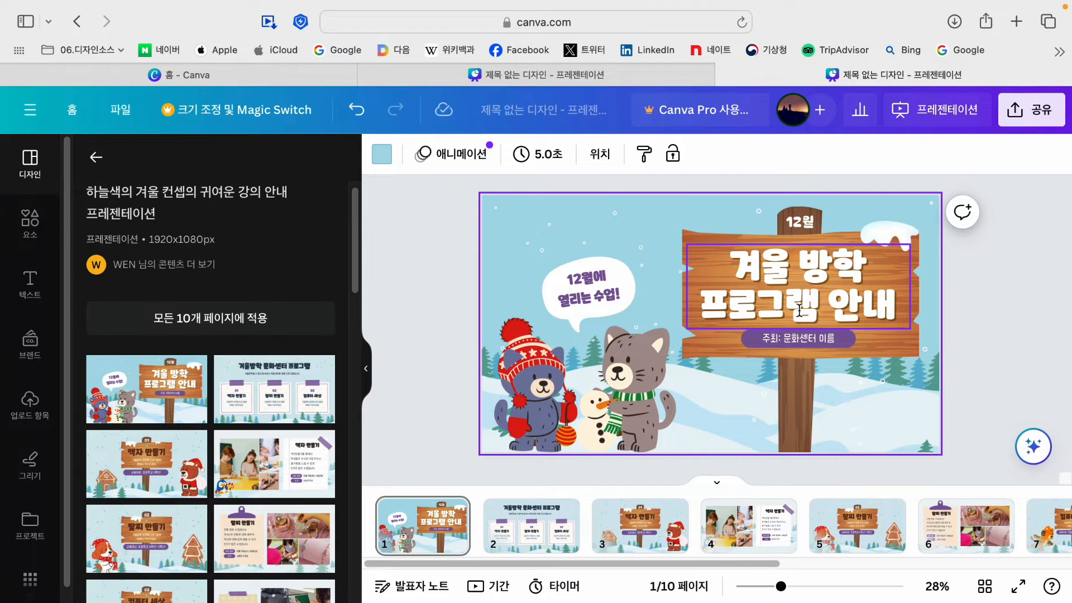
Step: Download all pages of the design as a PPTX file
left_click(770, 270)
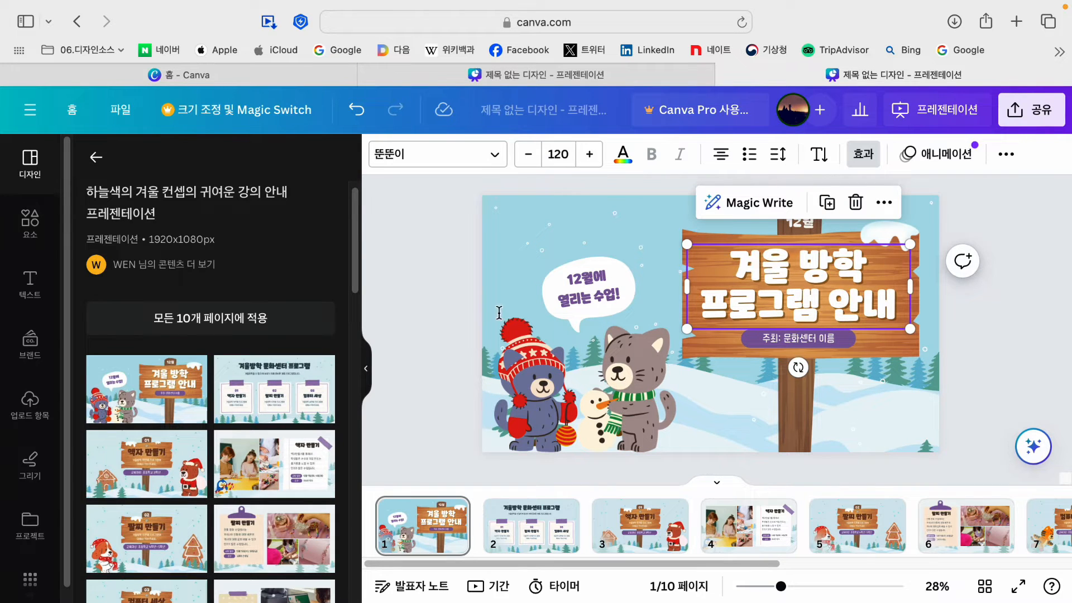
left_click(433, 311)
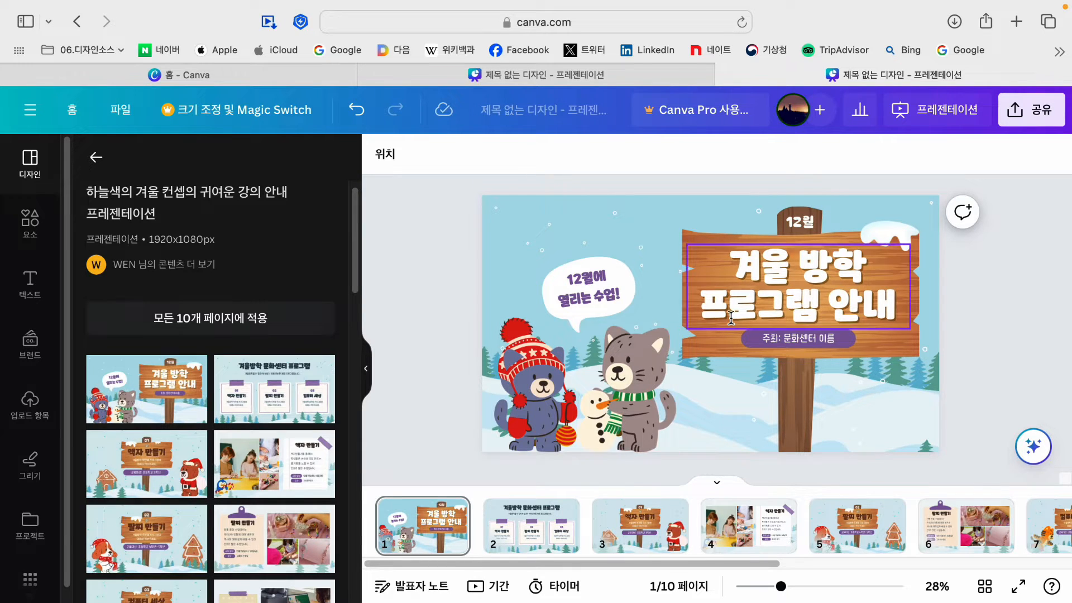
left_click(1030, 114)
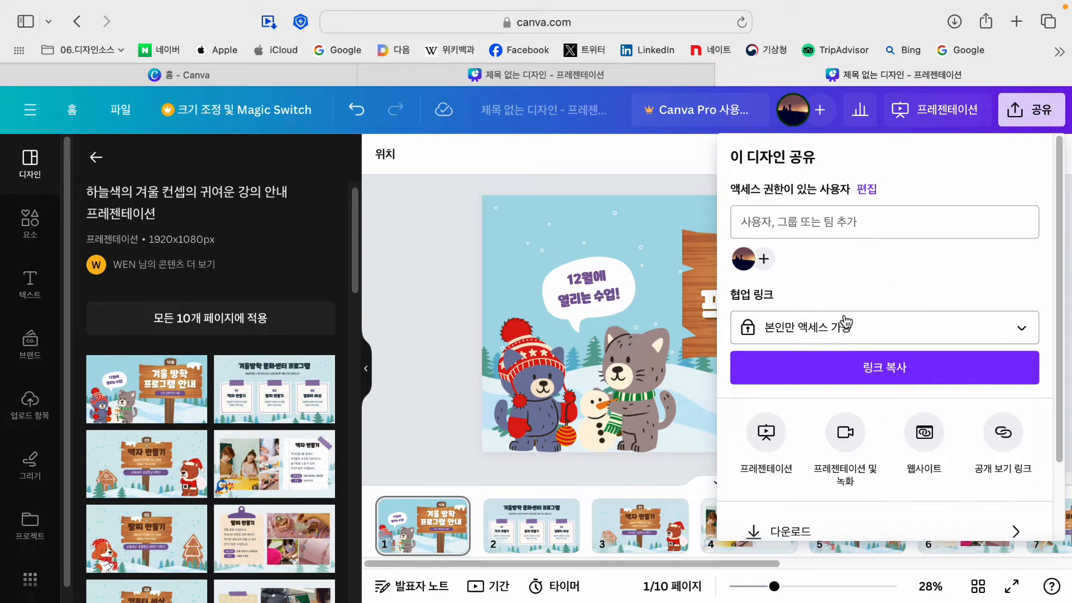
scroll(818, 340, "down", 1)
scroll(827, 391, "down", 1)
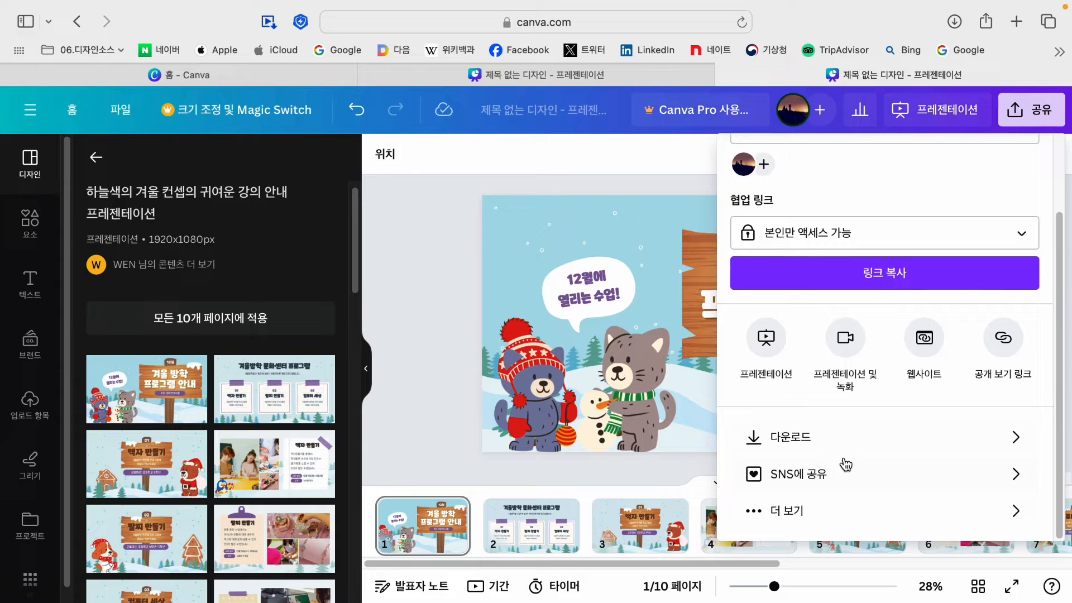
left_click(808, 442)
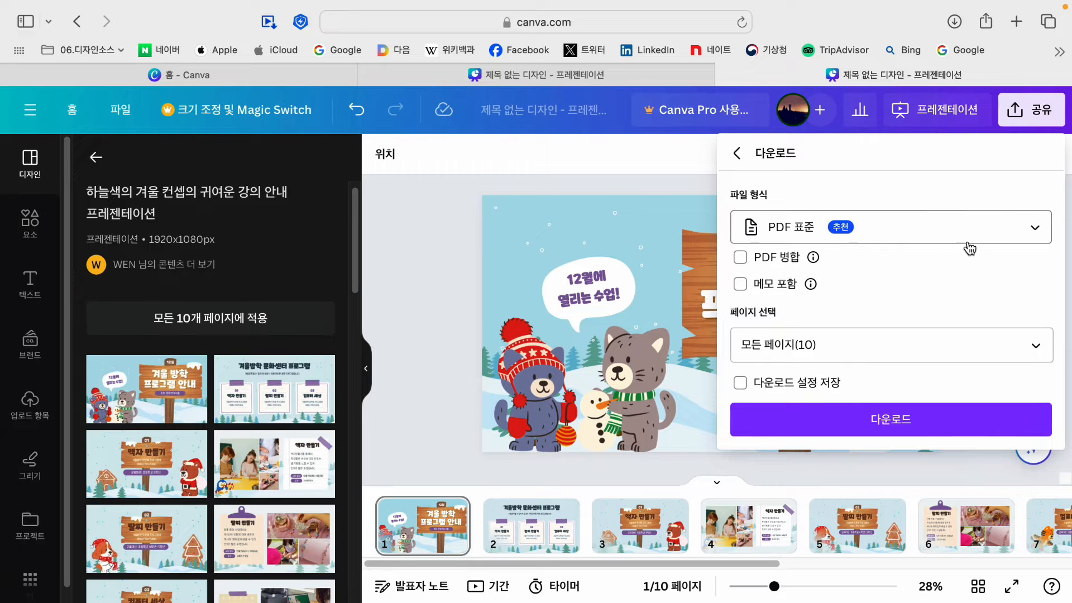
left_click(935, 237)
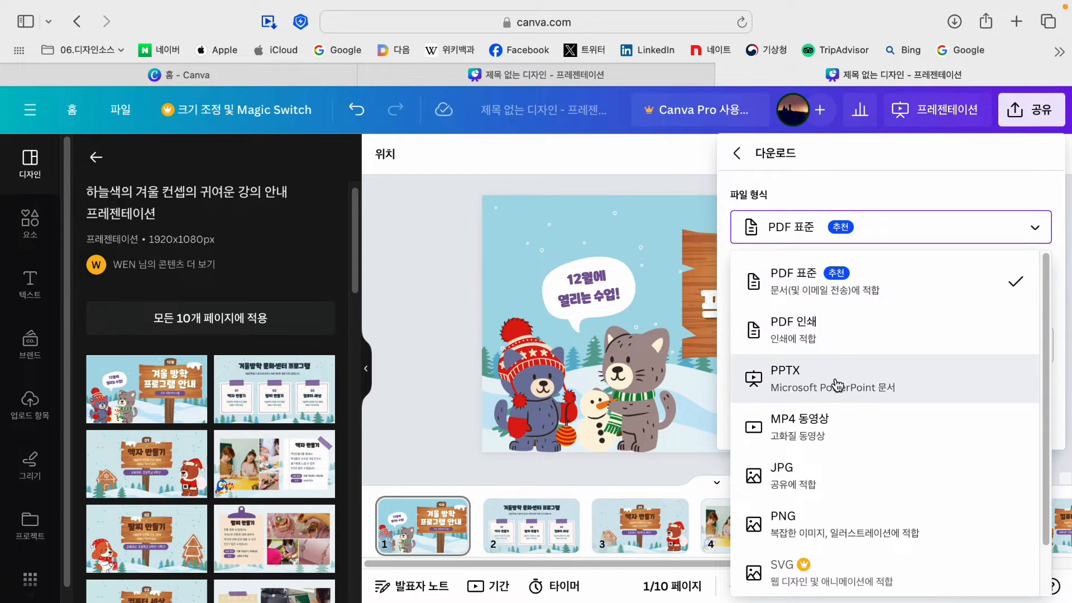
left_click(805, 387)
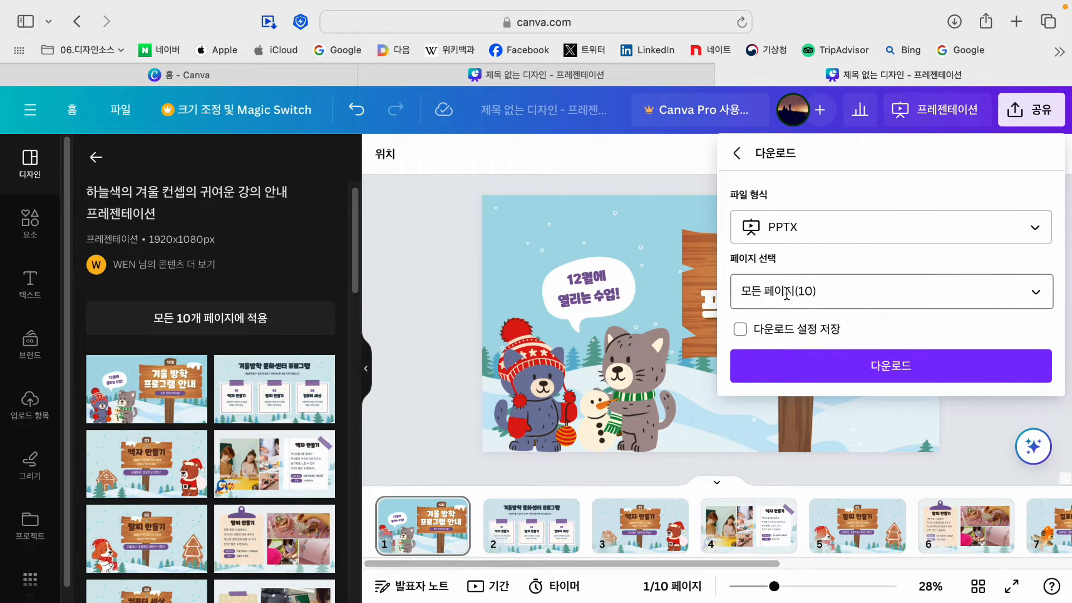
left_click(893, 369)
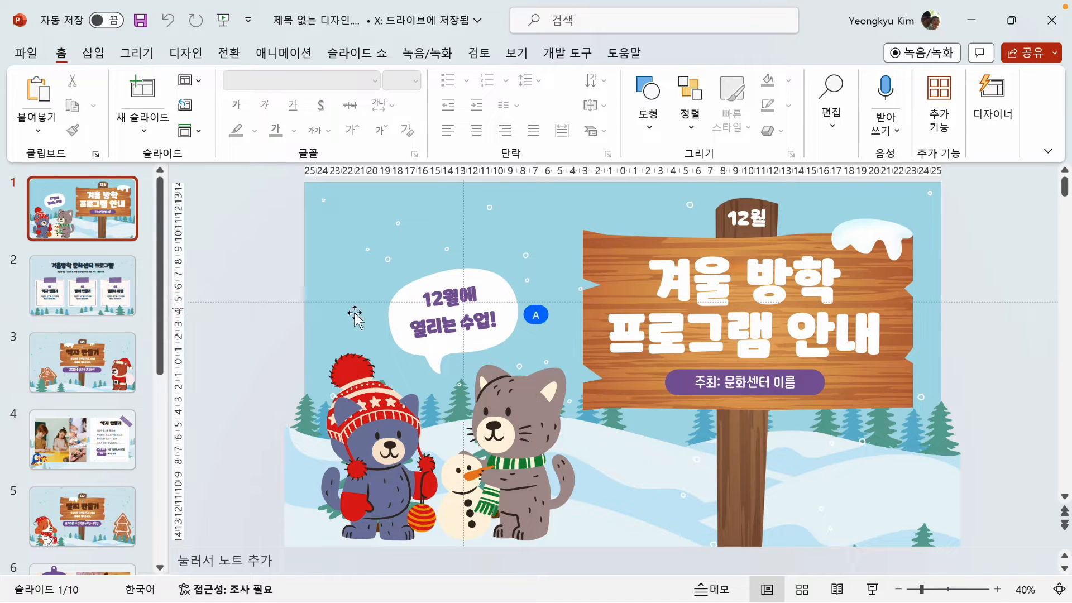
Step: Open the downloaded file in PowerPoint and examine the title slide's text boxes at different zoom levels
left_click(466, 299)
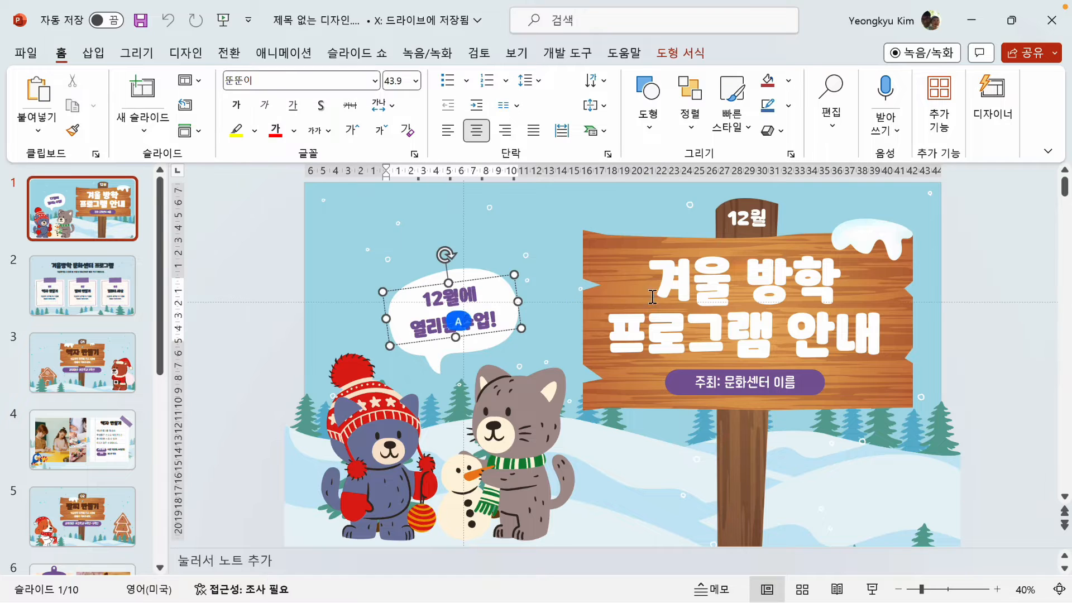
left_click(699, 292)
left_click(730, 382)
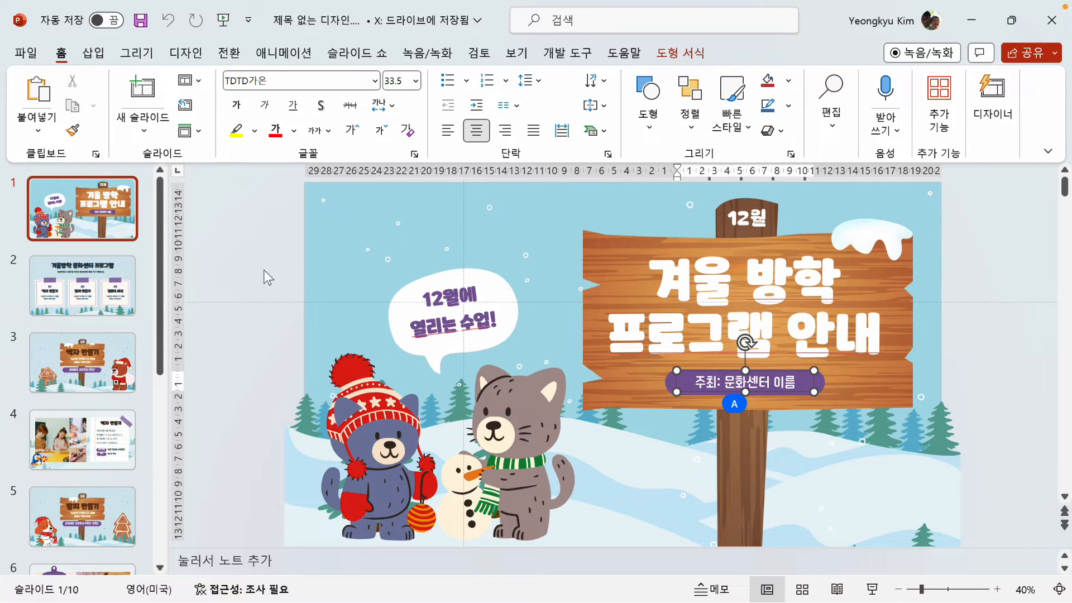
left_click(252, 256)
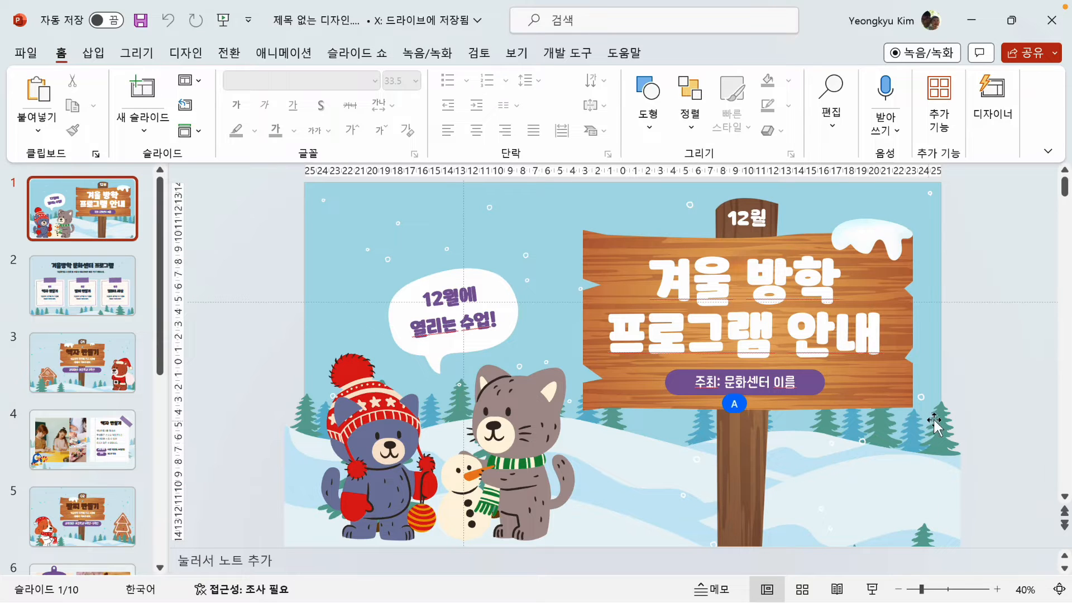
left_click(898, 590)
left_click(898, 589)
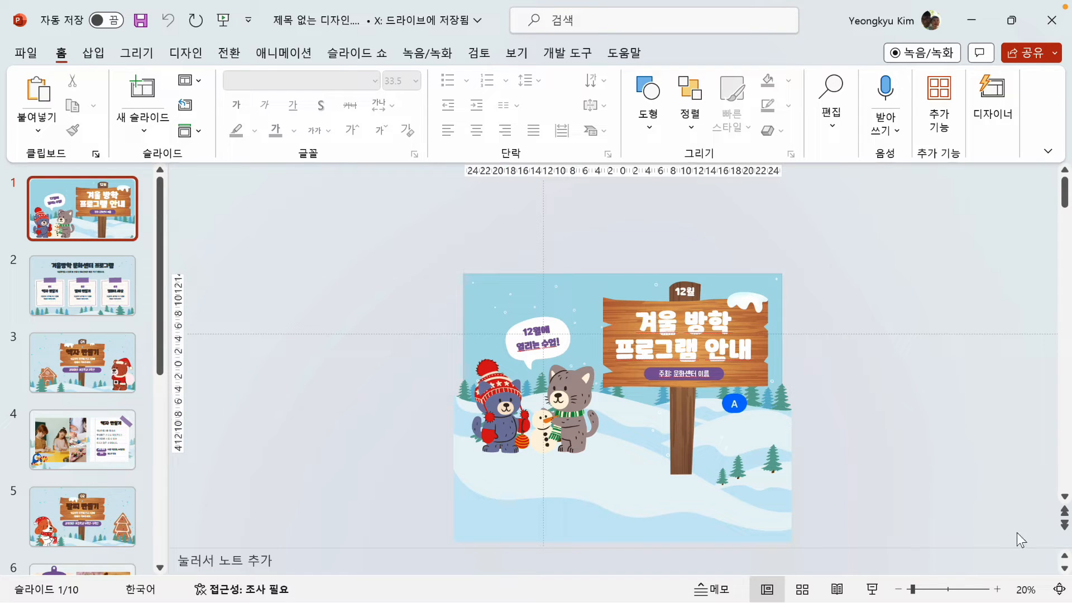
left_click(1059, 589)
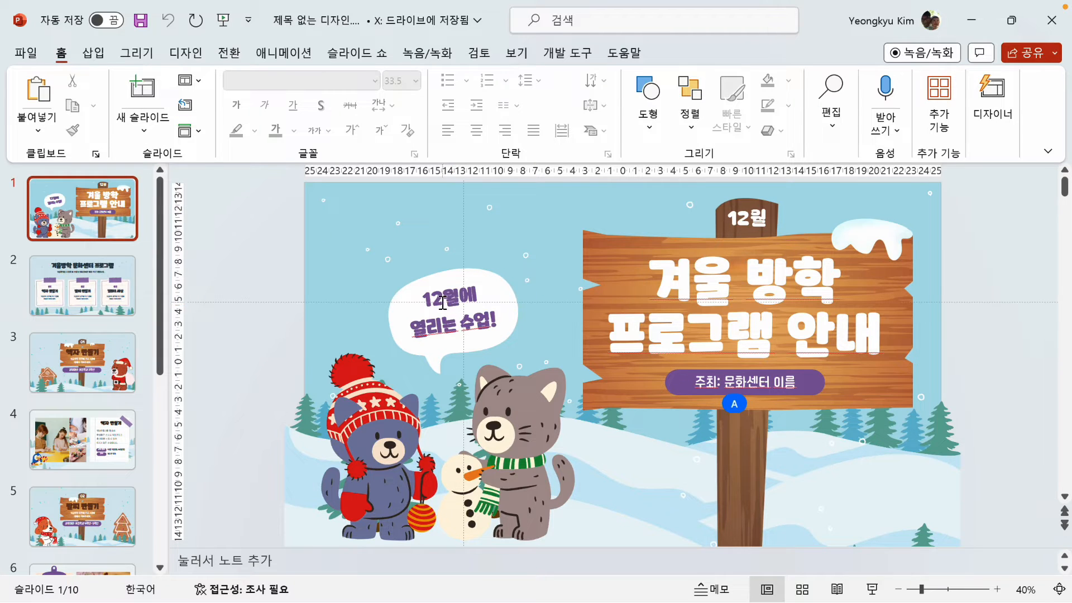
left_click(439, 300)
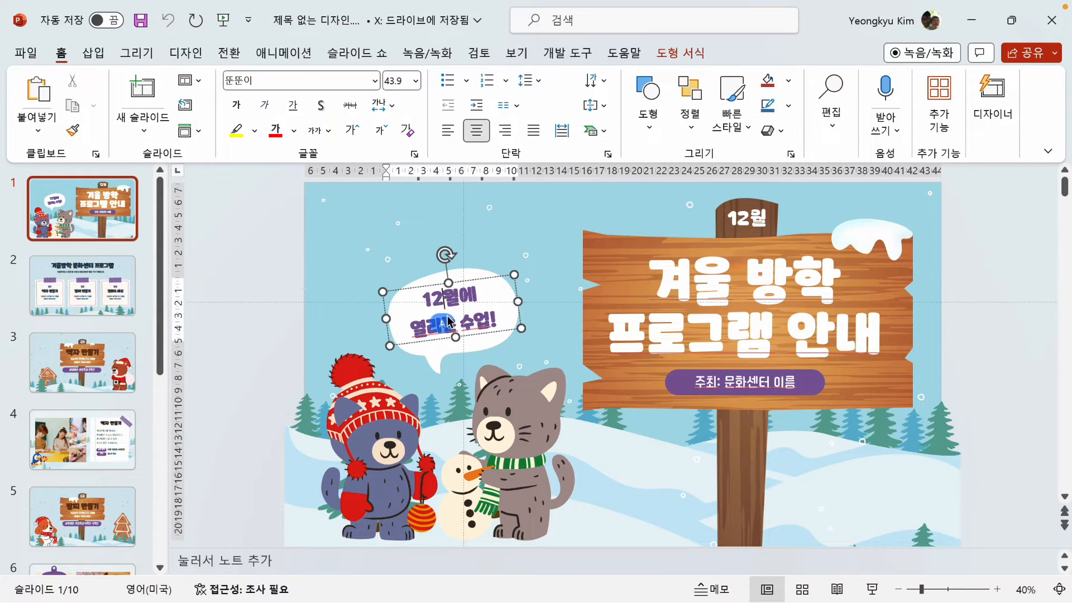
Step: Delete the 겨울 방학 프로그램 안내 title text box from the wooden sign on slide 1
left_click(668, 284)
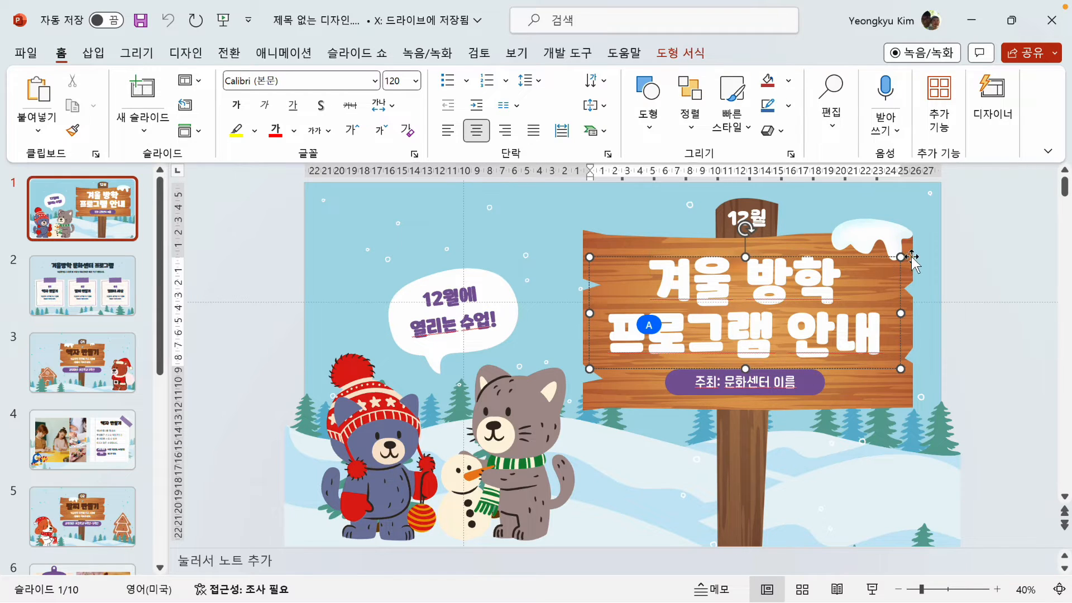
left_click(893, 249)
left_click(723, 274)
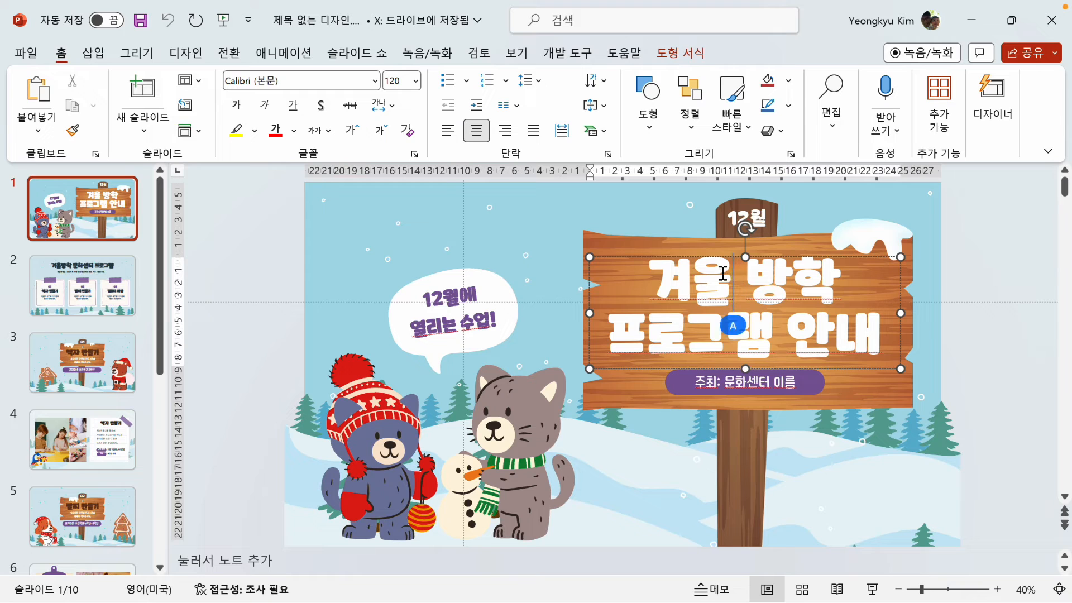
left_click(694, 259)
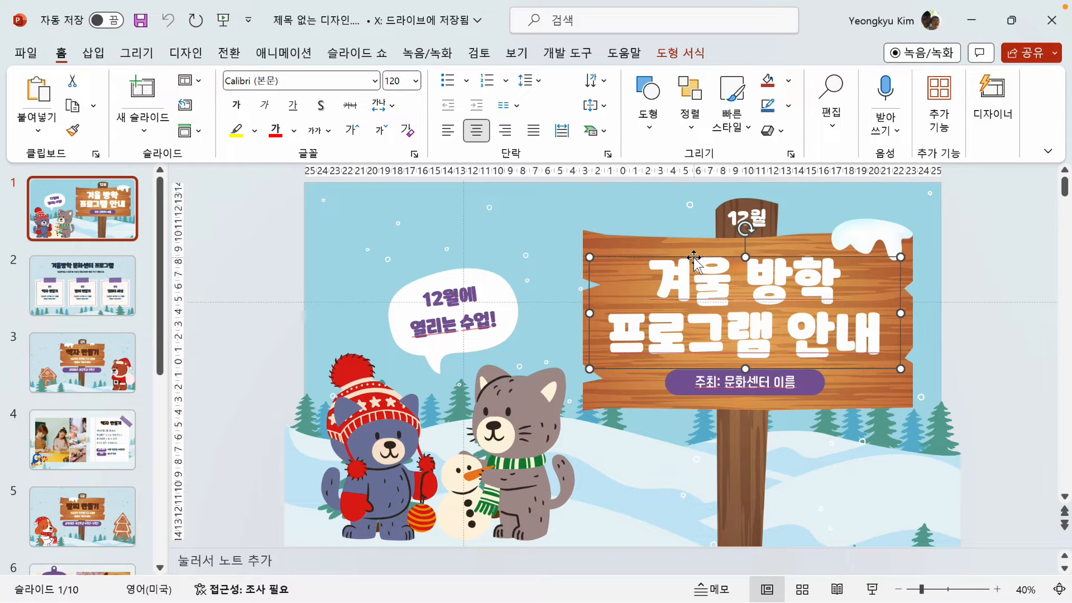
key("Delete")
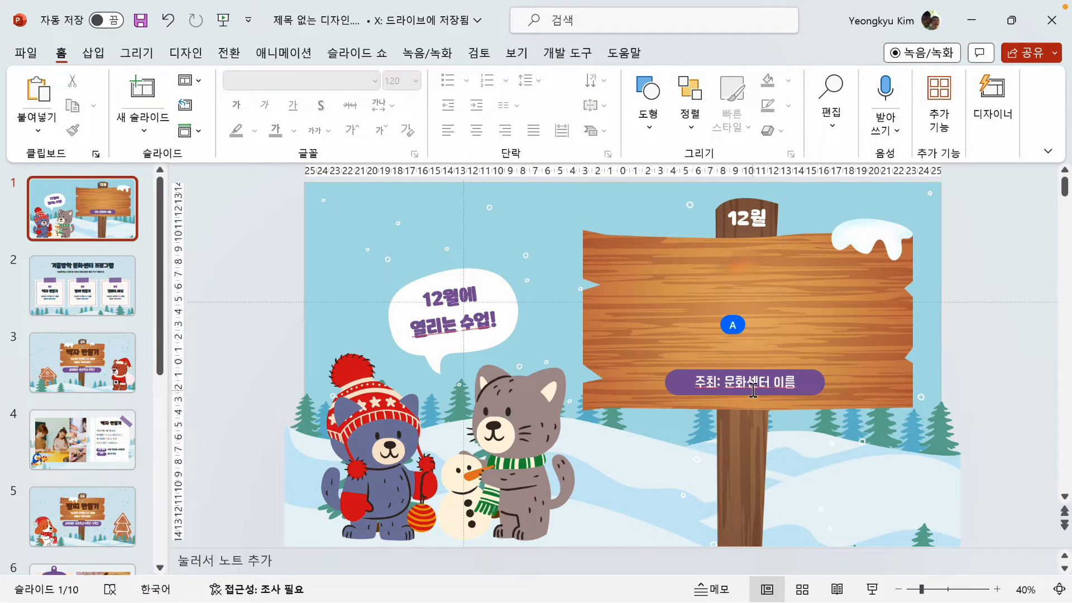
Step: Delete the host name label and its purple bar from the sign on slide 1
left_click(760, 393)
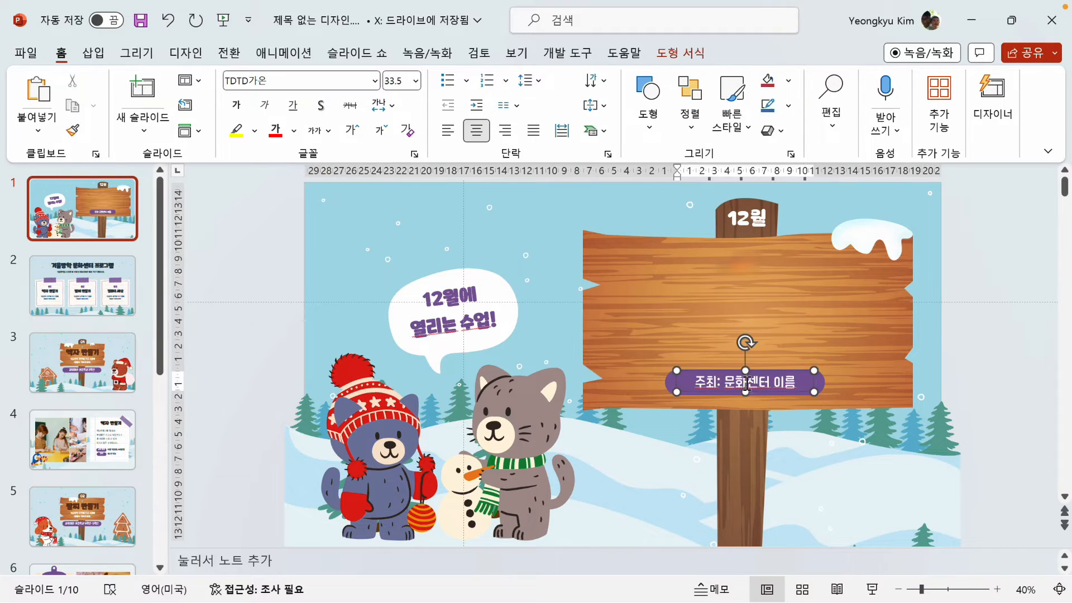
key("Delete")
left_click(673, 381)
key("Delete")
Step: Delete the 12월 label and the speech bubble text on slide 1, then open slide 2
left_click(712, 215)
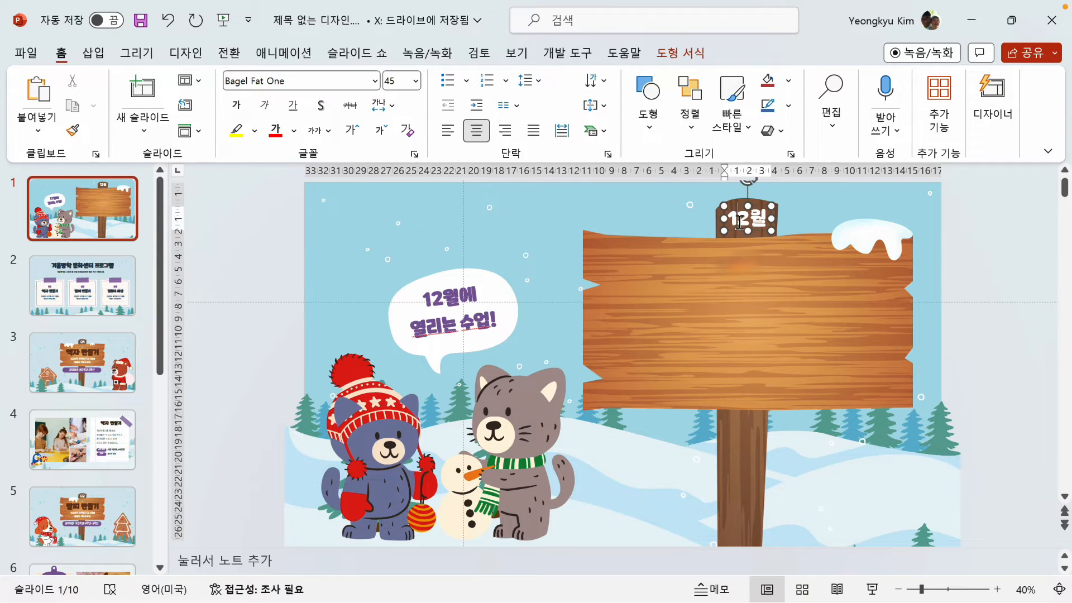
key("Delete")
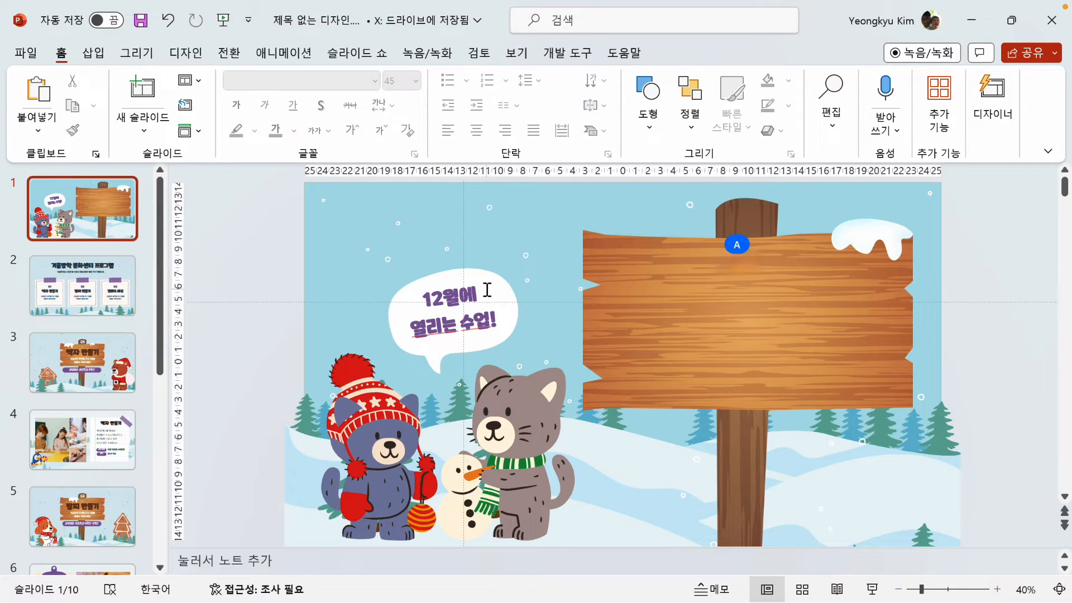
left_click(452, 299)
key("Delete")
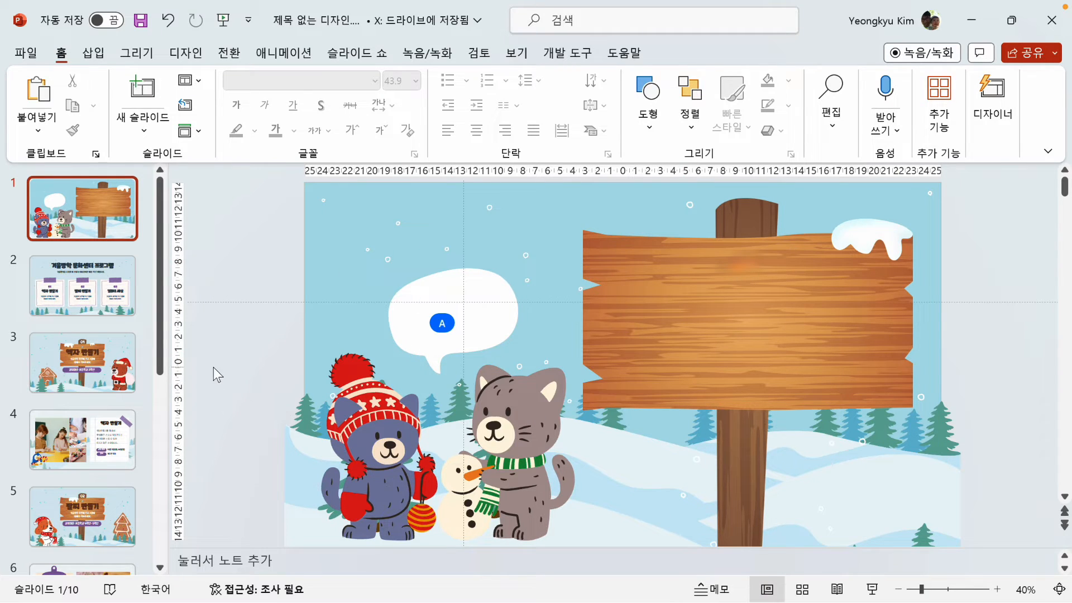
left_click(82, 285)
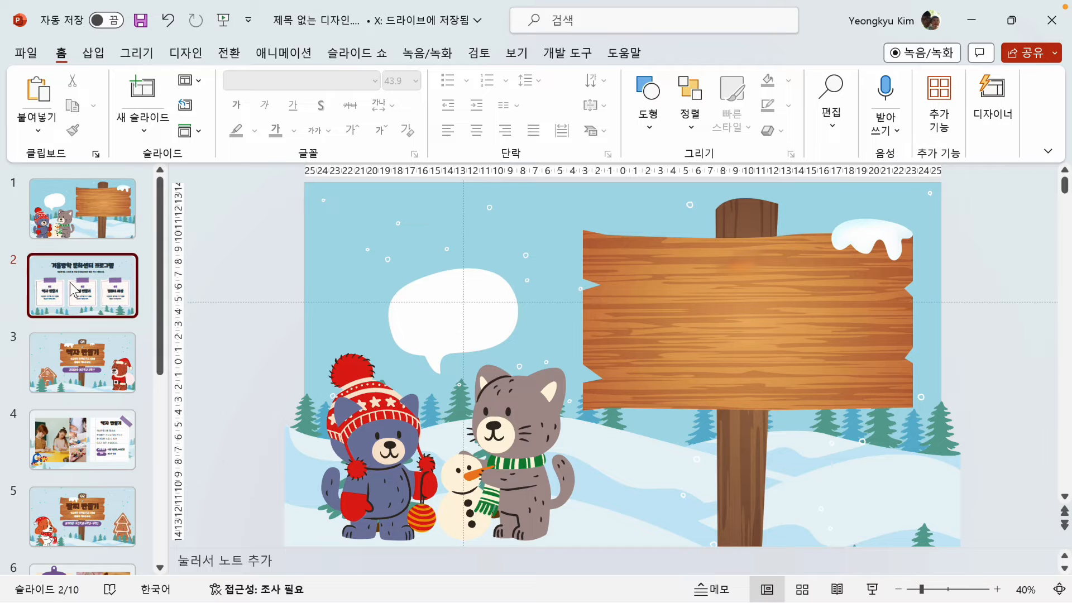
Step: Export all slides of the presentation as PNG images into the Download folder
left_click(82, 227)
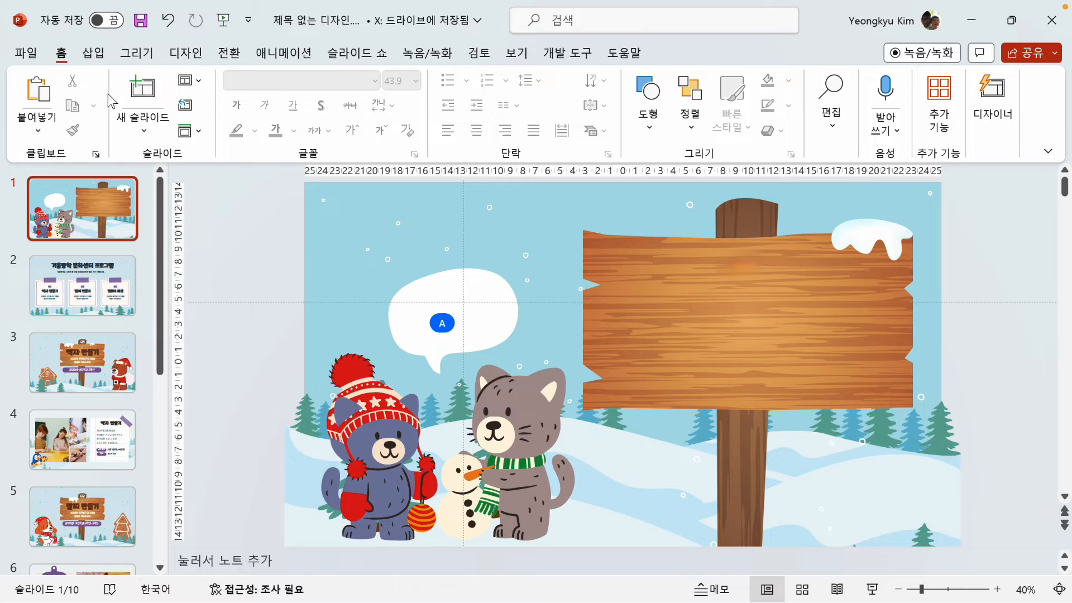
left_click(32, 57)
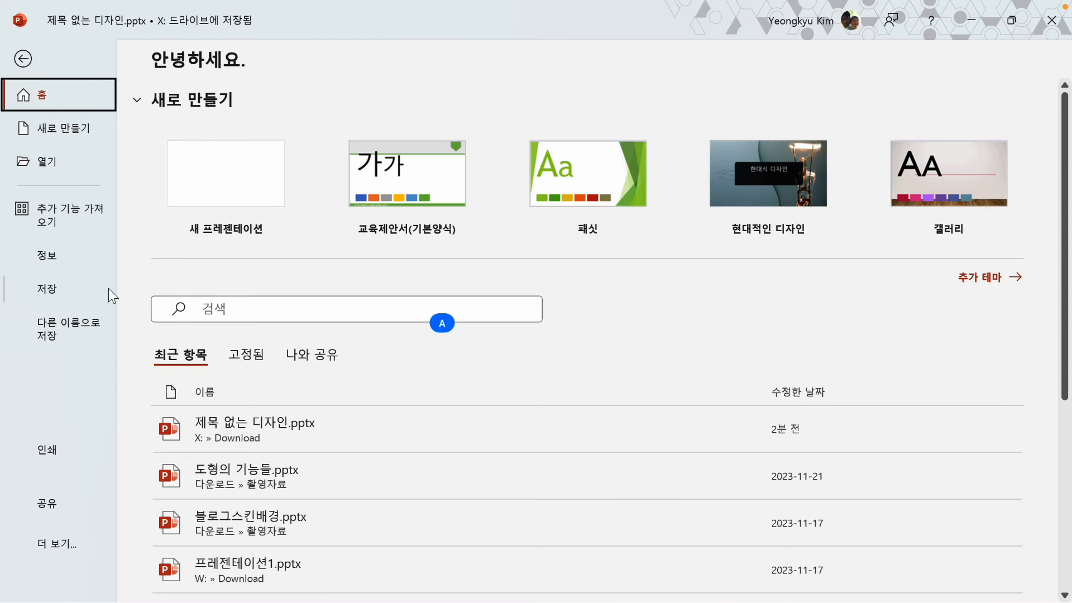
left_click(68, 543)
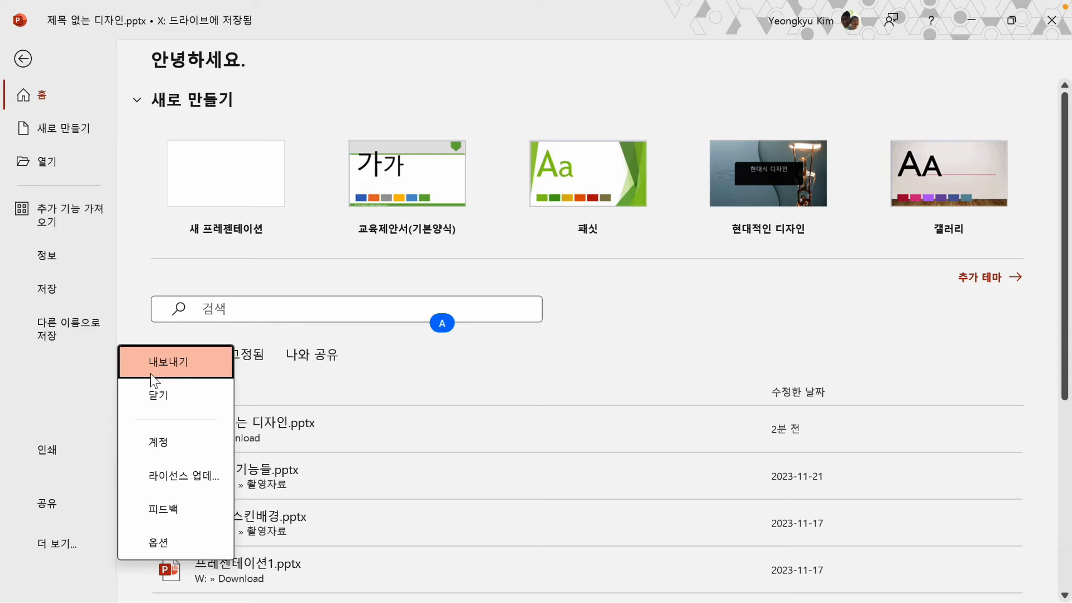
left_click(170, 363)
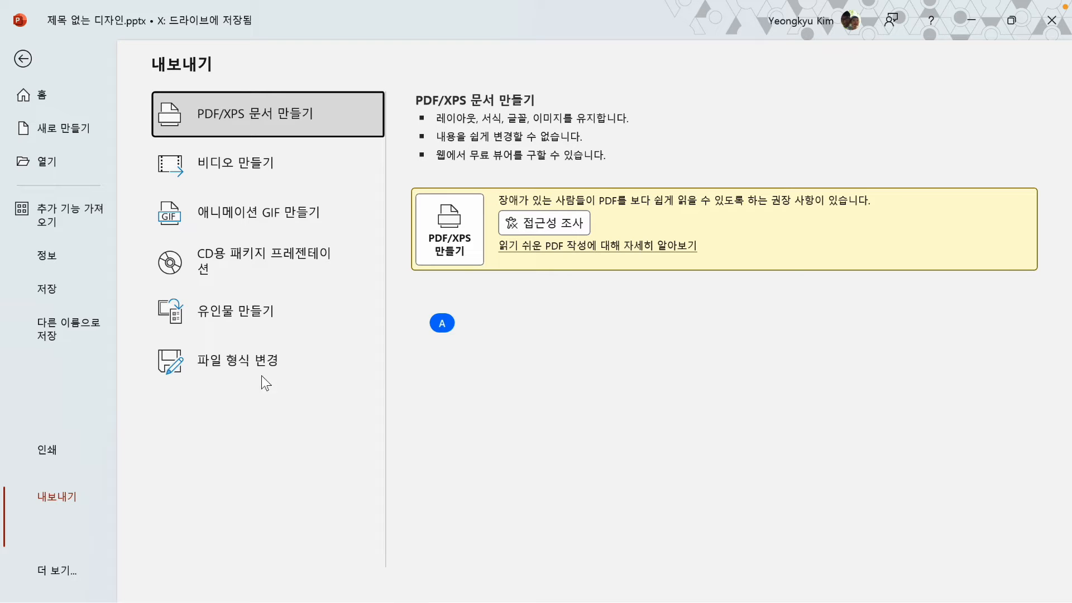
left_click(244, 366)
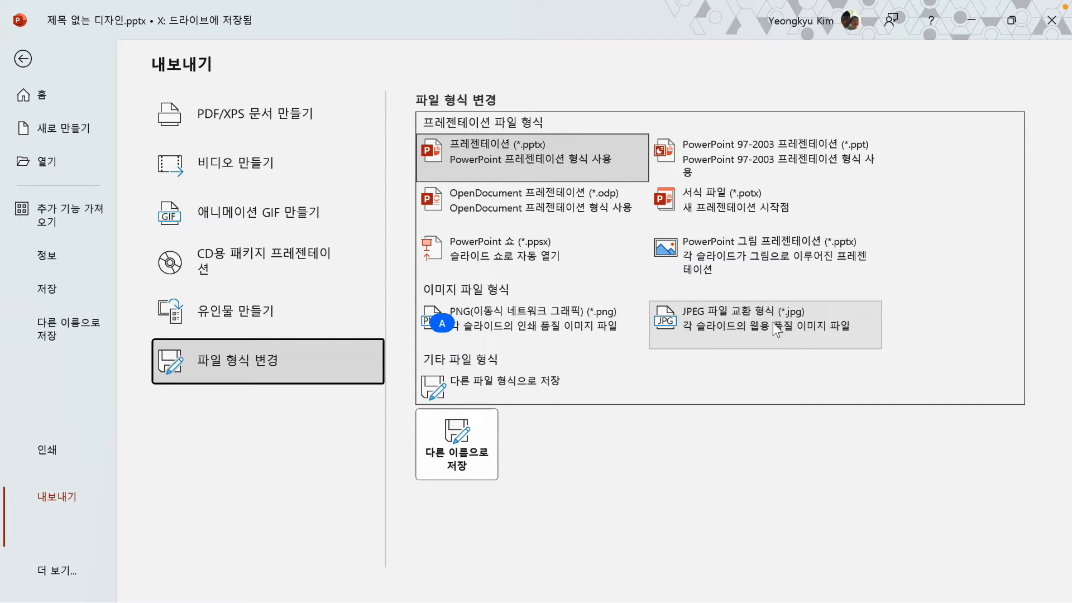
left_click(531, 324)
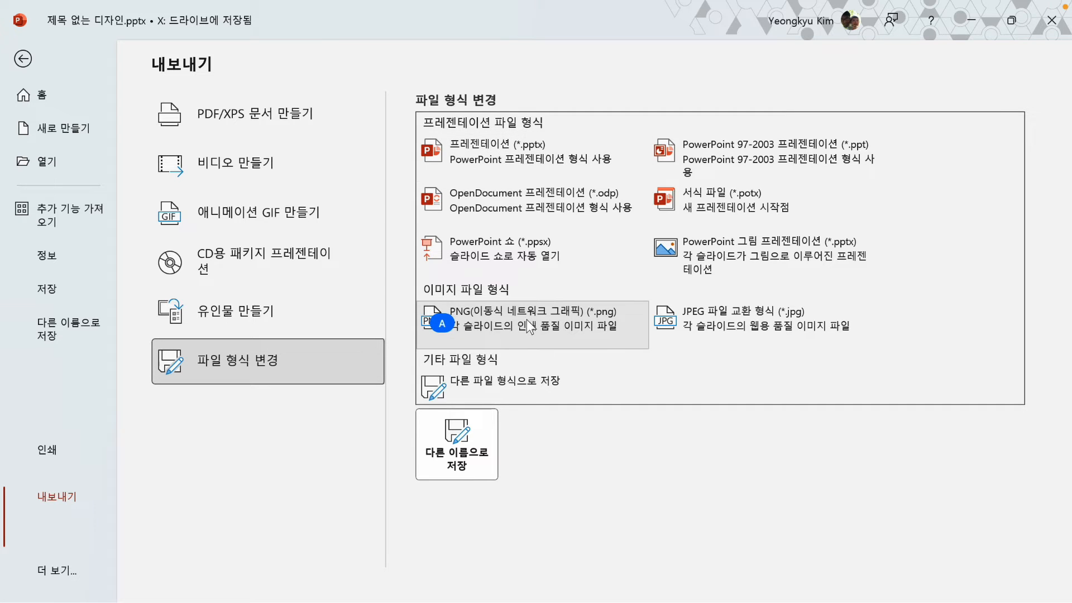
left_click(463, 453)
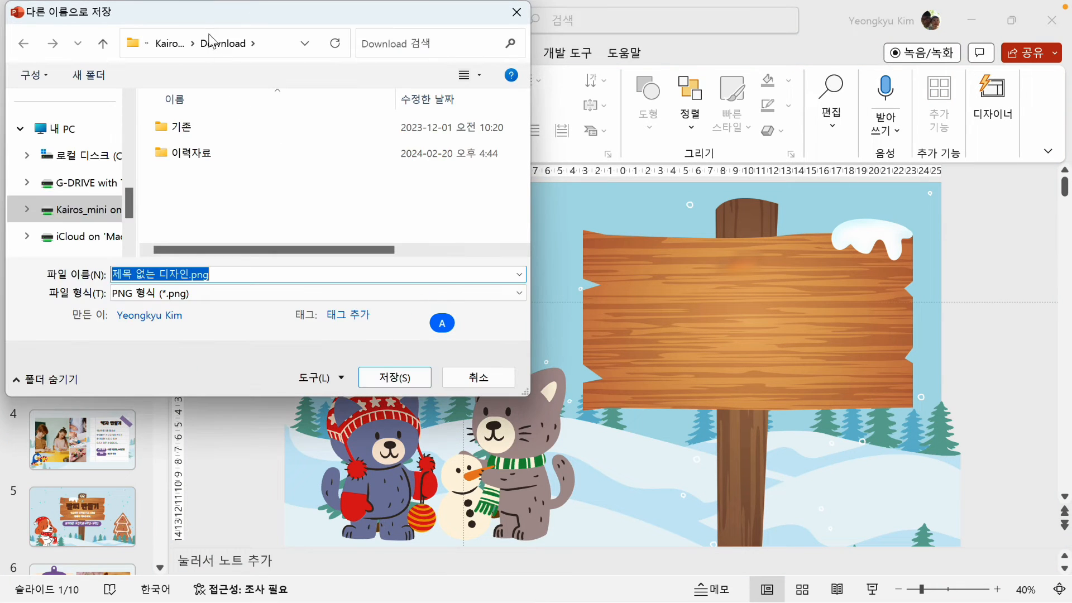
left_click_drag(188, 10, 565, 65)
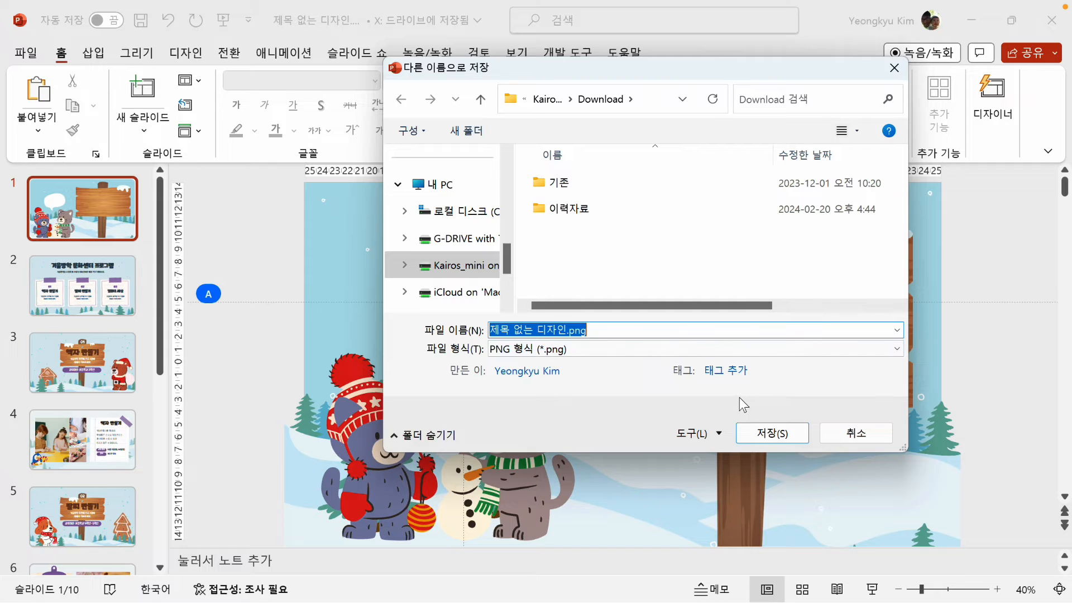
left_click(780, 437)
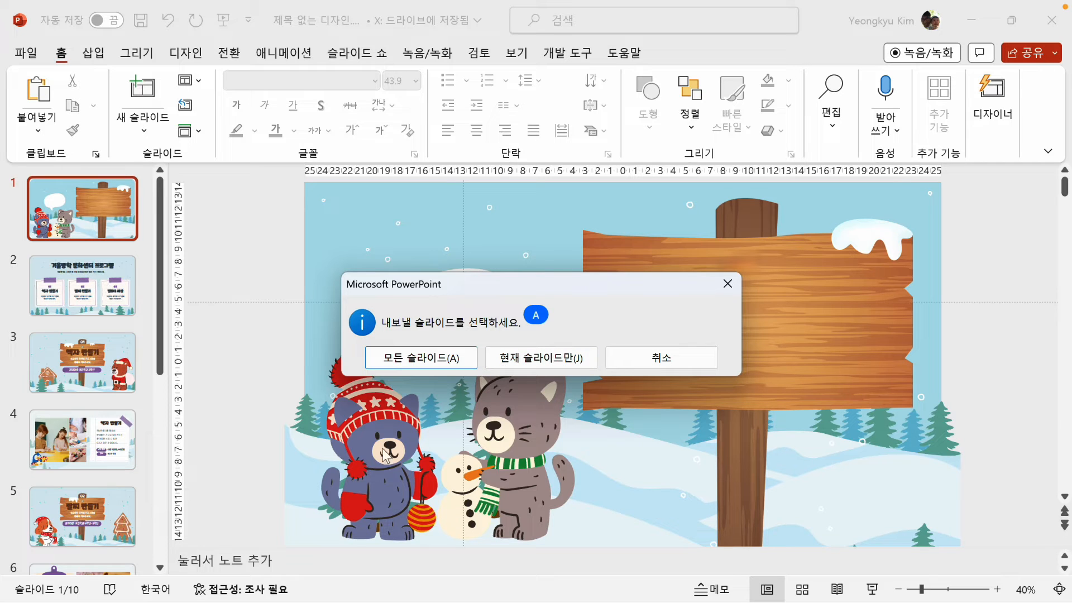
left_click(417, 359)
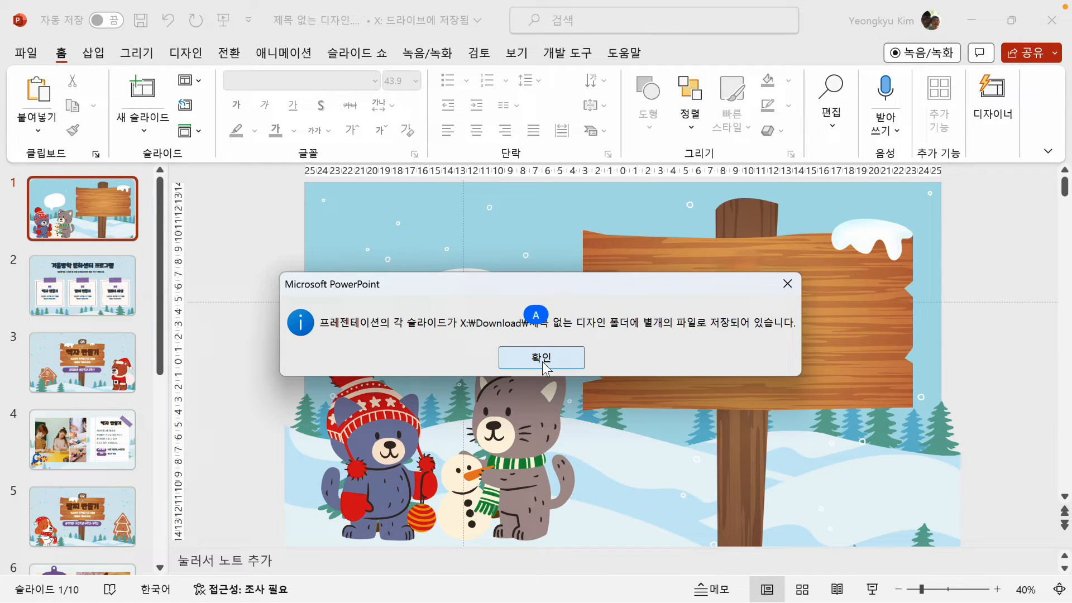
left_click(544, 363)
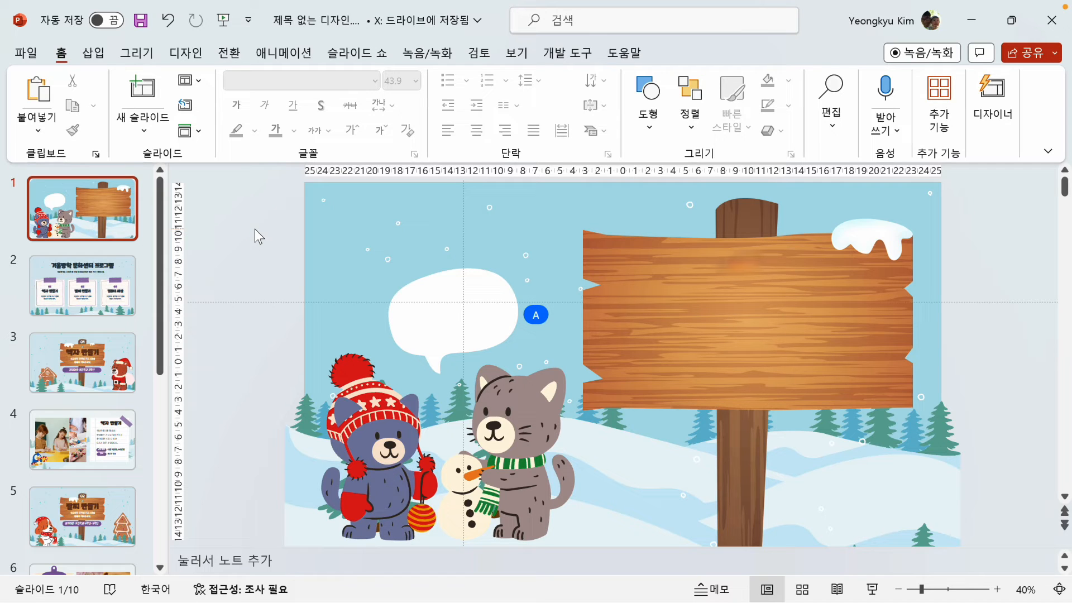
Step: Start a new photo album and insert 슬라이드1.PNG through 슬라이드10.PNG from the 제목 없는 디자인 folder
left_click(95, 59)
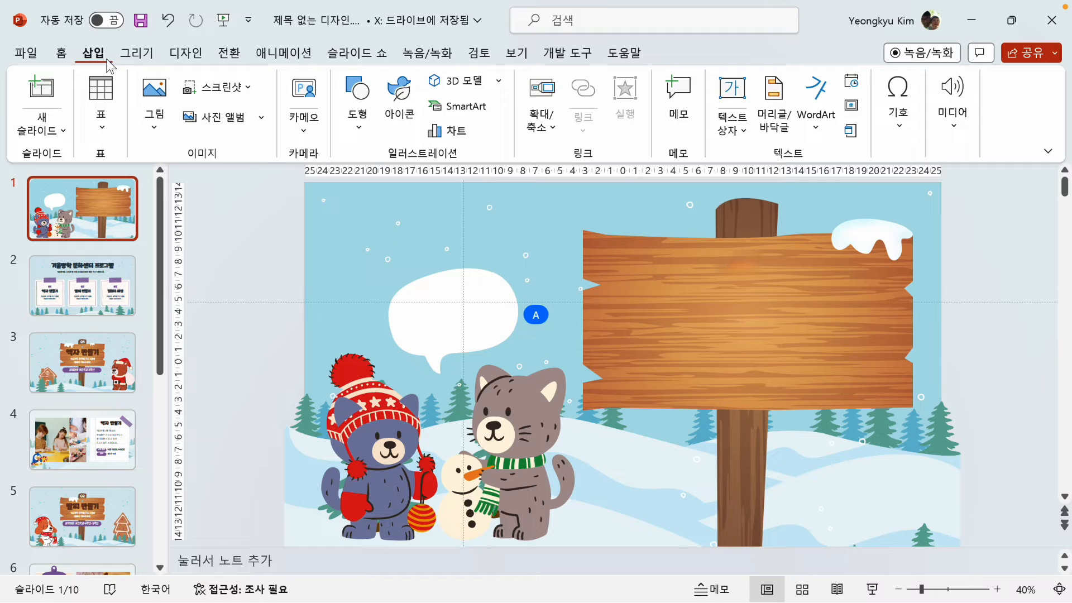
left_click(217, 117)
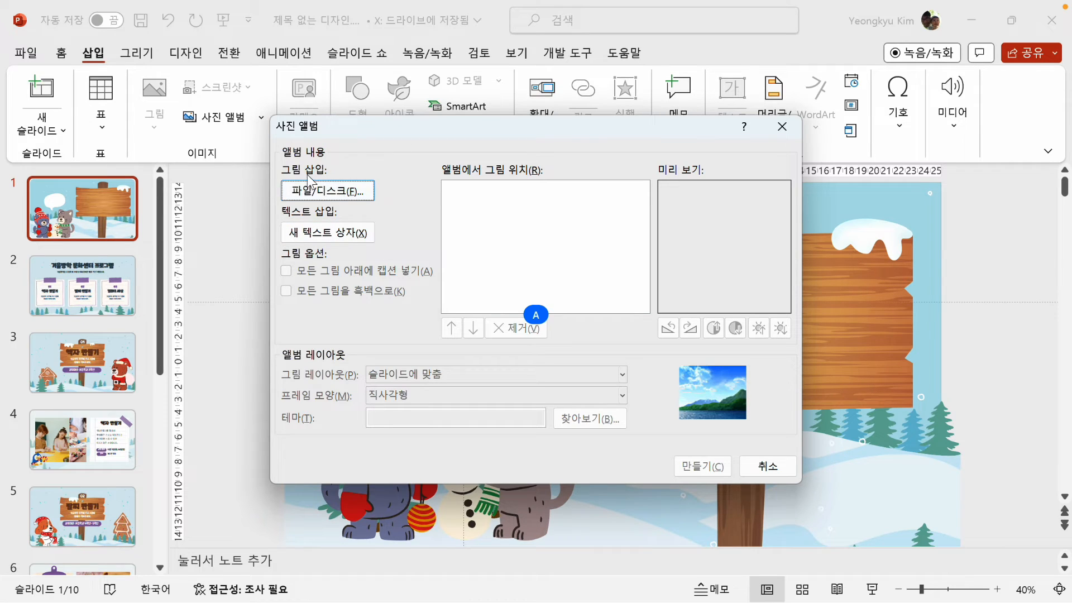
left_click(335, 190)
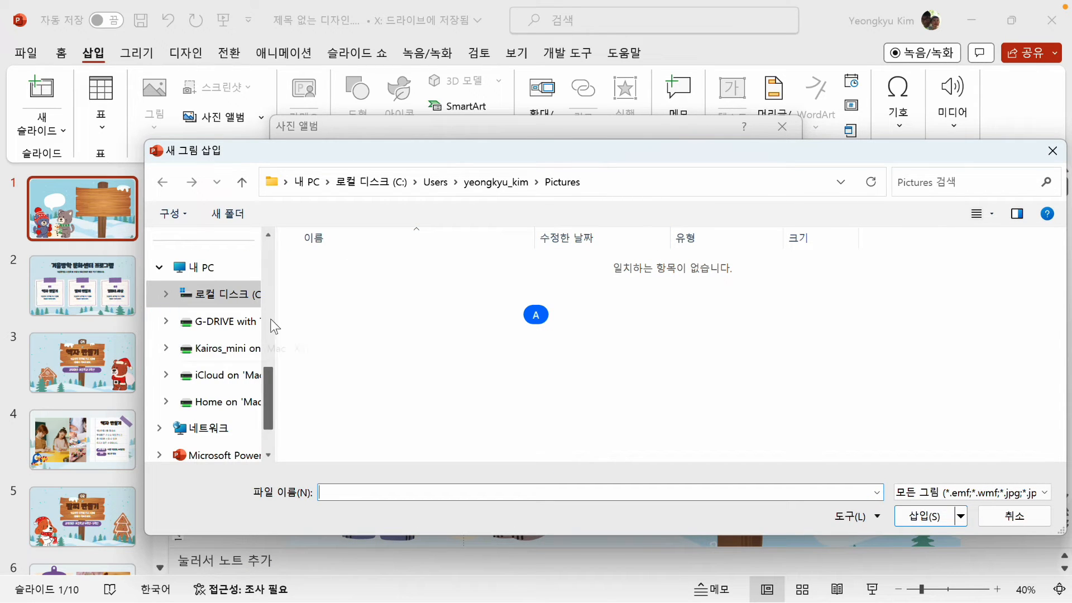
left_click_drag(268, 383, 277, 335)
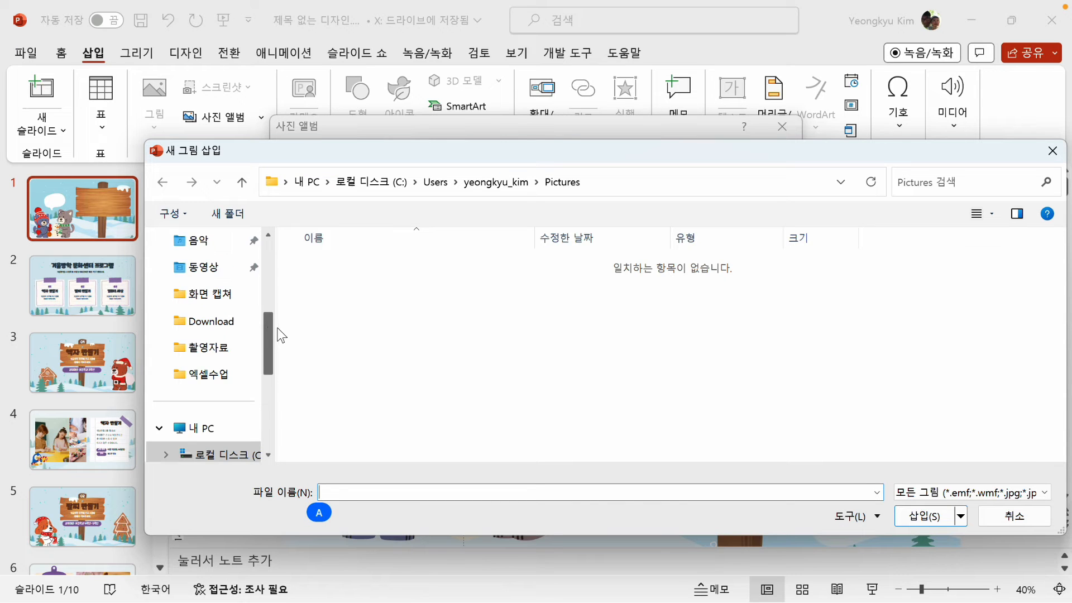
left_click(232, 328)
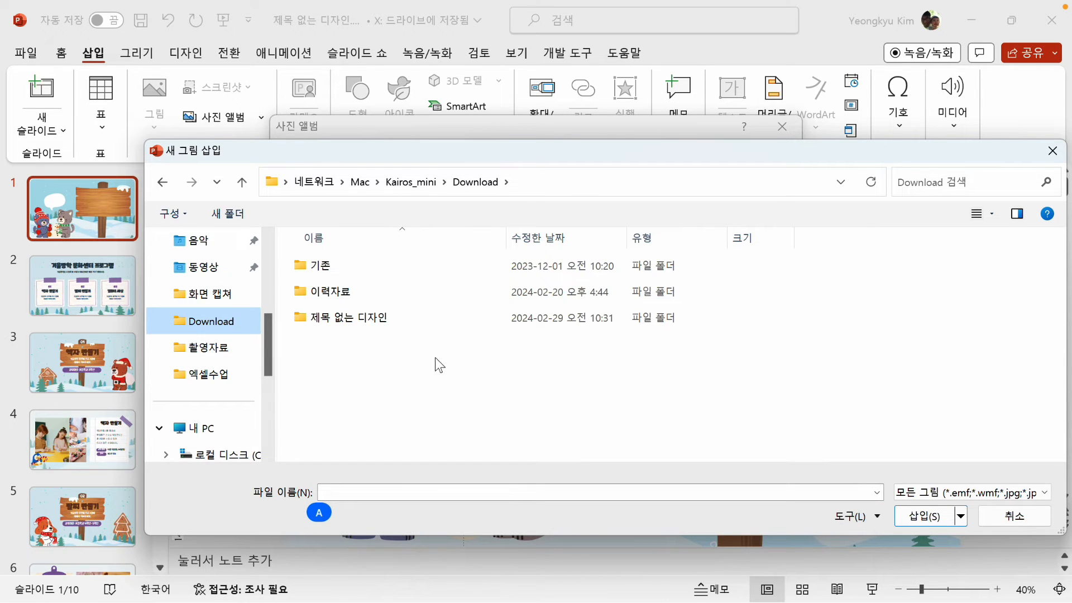
left_click(334, 322)
double_click(334, 319)
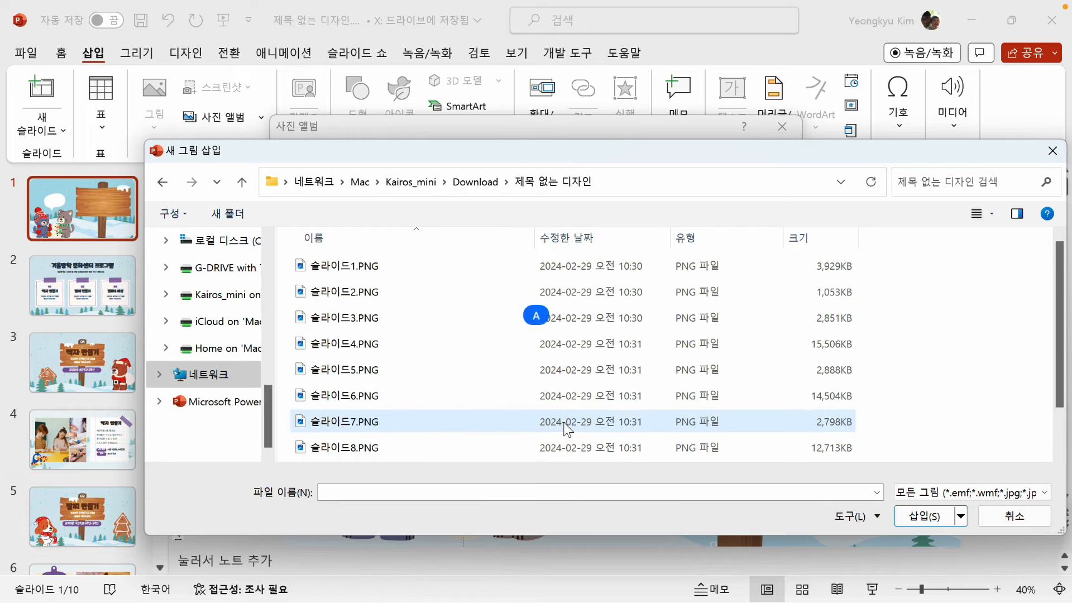
left_click(345, 271)
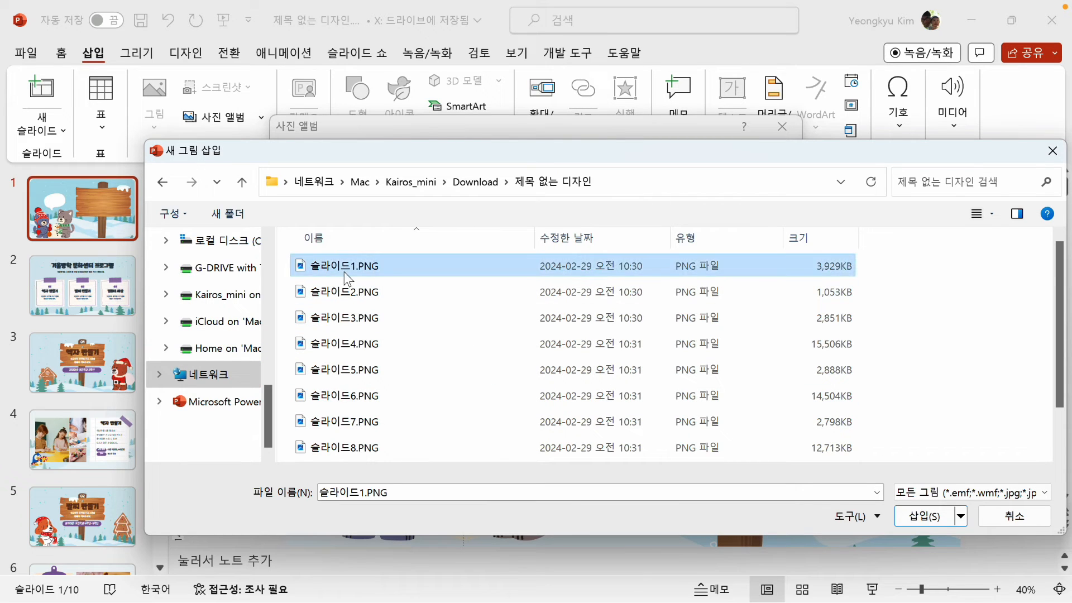
scroll(476, 360, "down", 1)
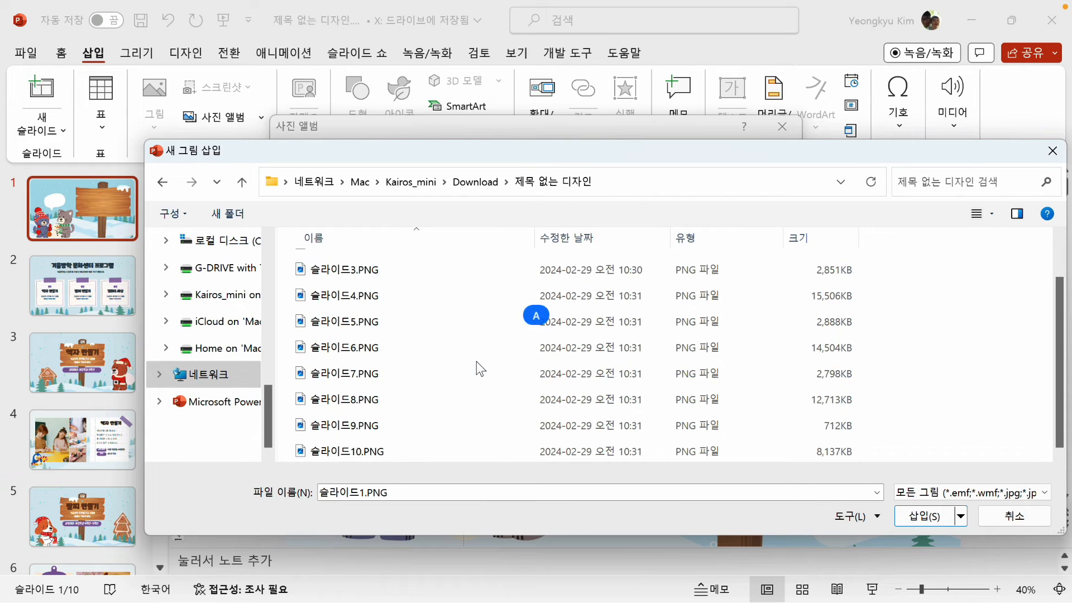
left_click(367, 451, "shift")
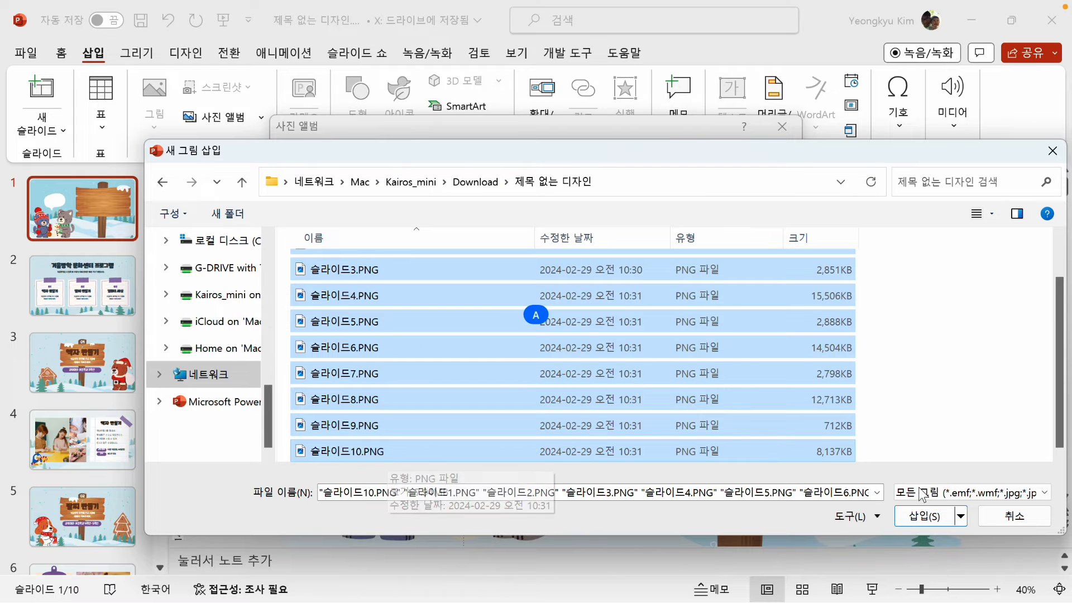
left_click(928, 514)
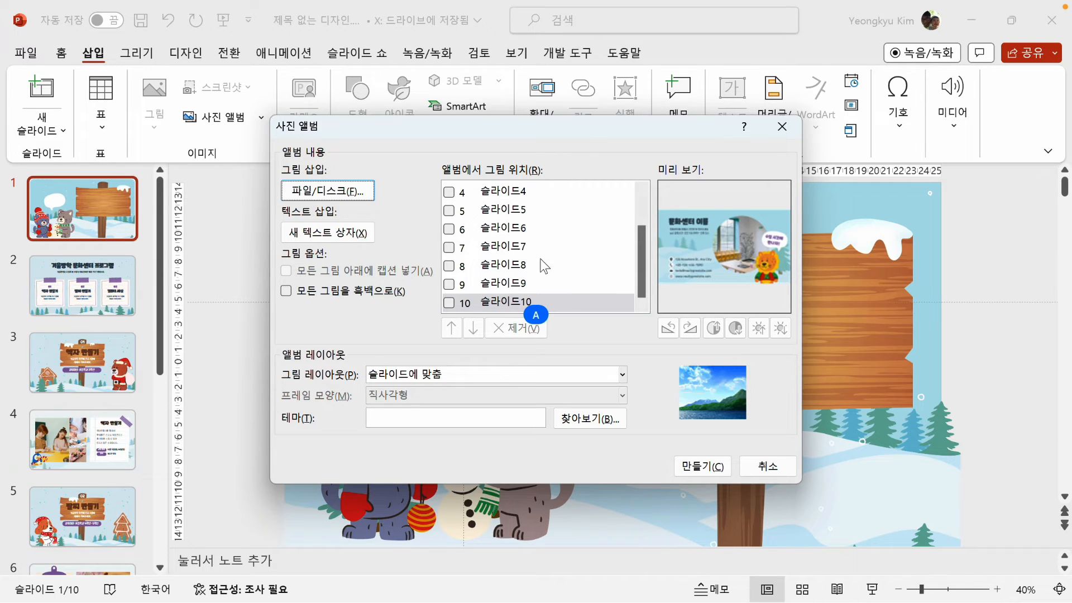
Step: Create the photo album presentation and delete its 사진 앨범 title slide
left_click_drag(641, 259, 638, 282)
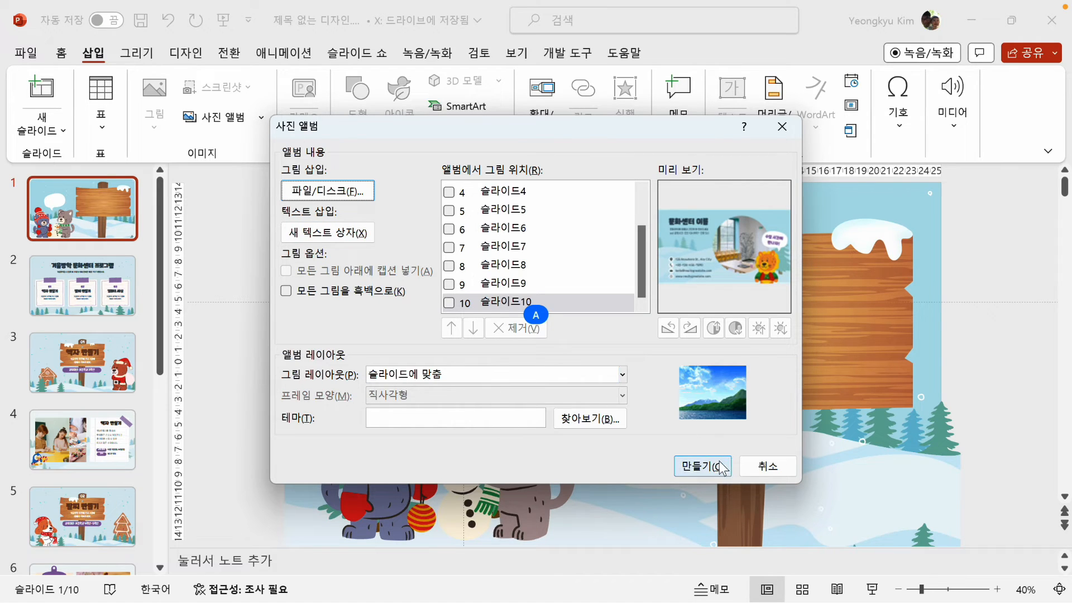
left_click(702, 466)
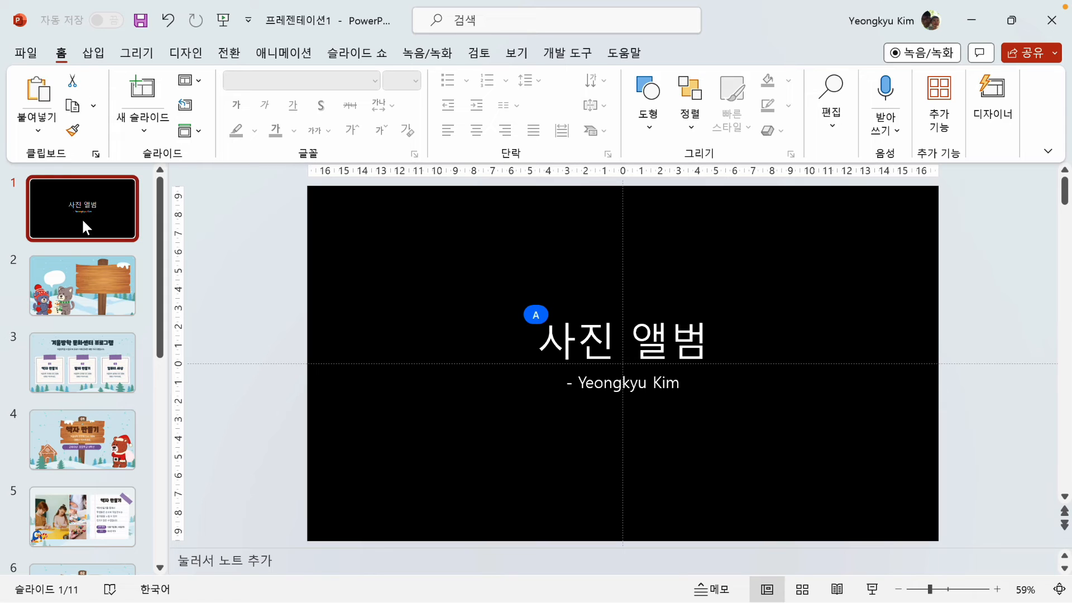
key("Delete")
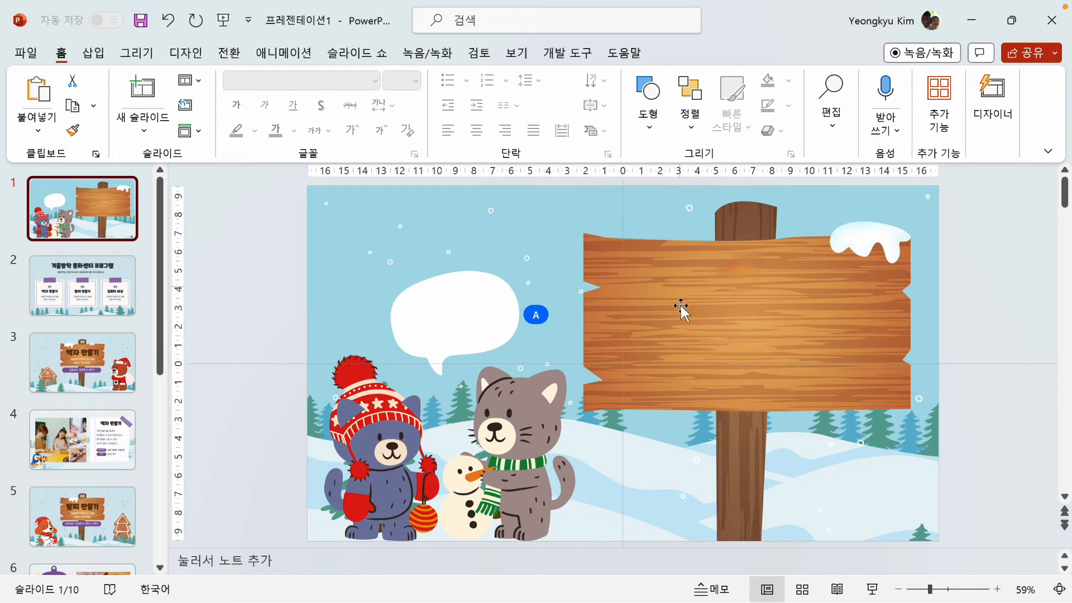